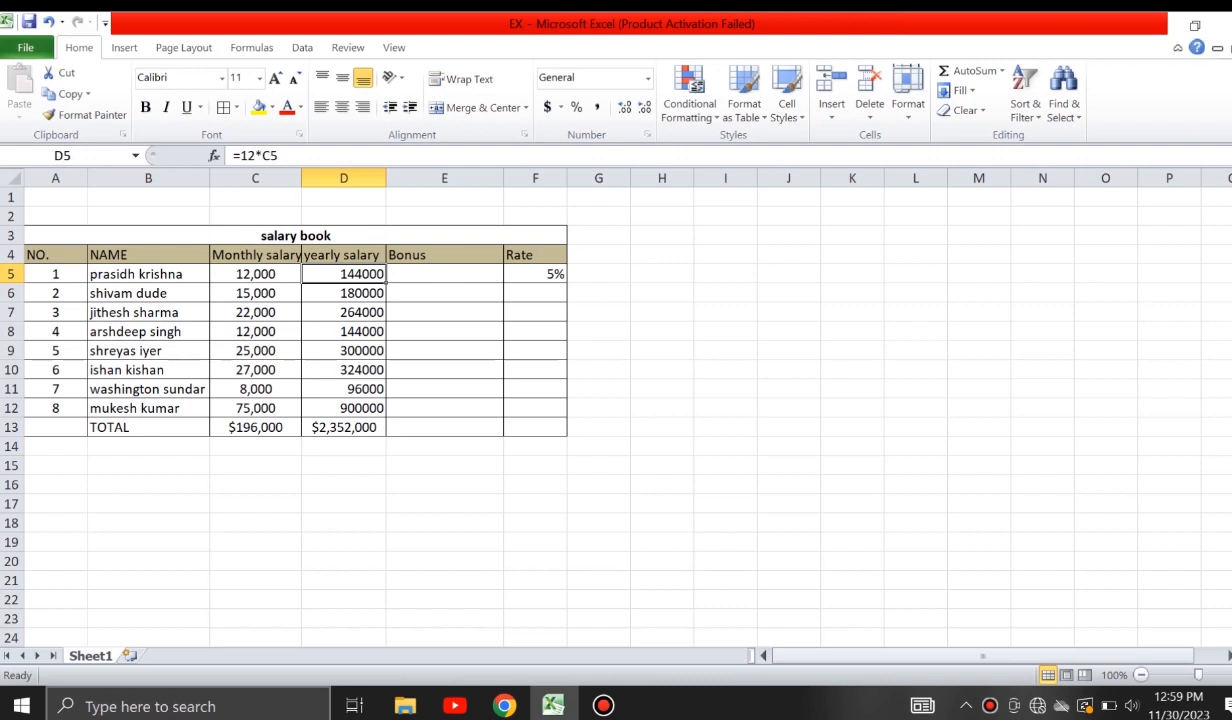
- Examine the yearly salary formulas in cells D5, D6 and D10 to see which monthly salary cells they reference
key(F2)
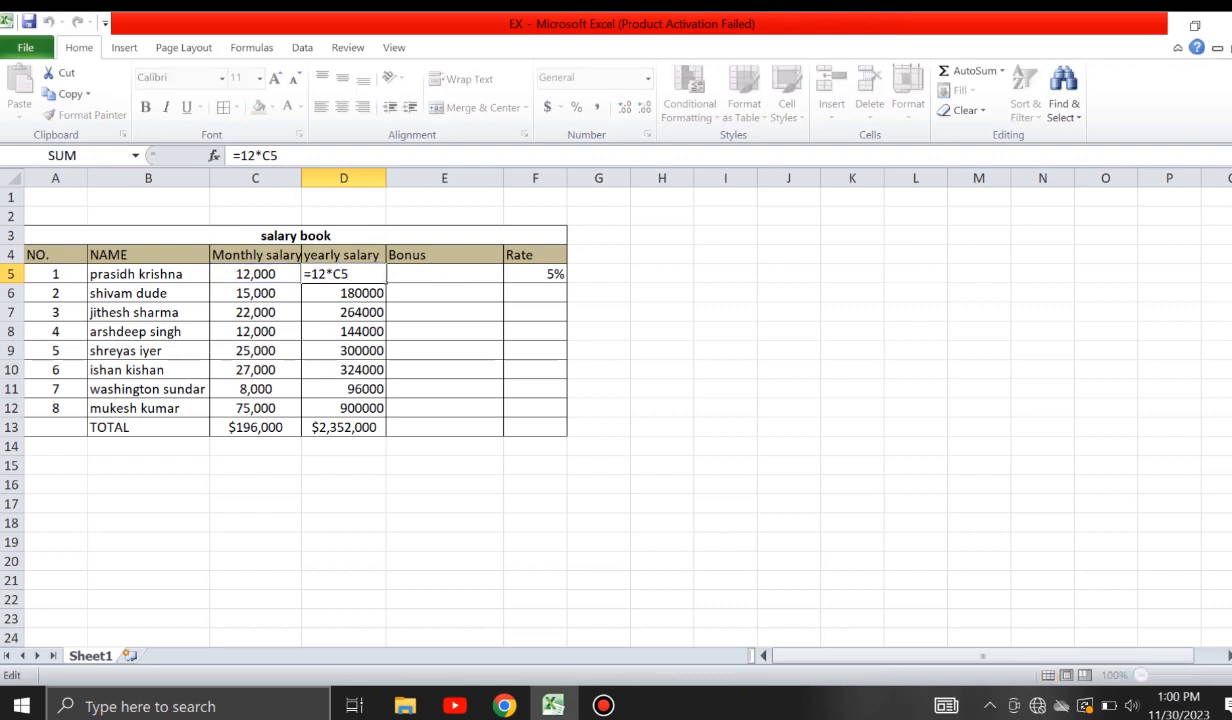
key(Return)
key(F2)
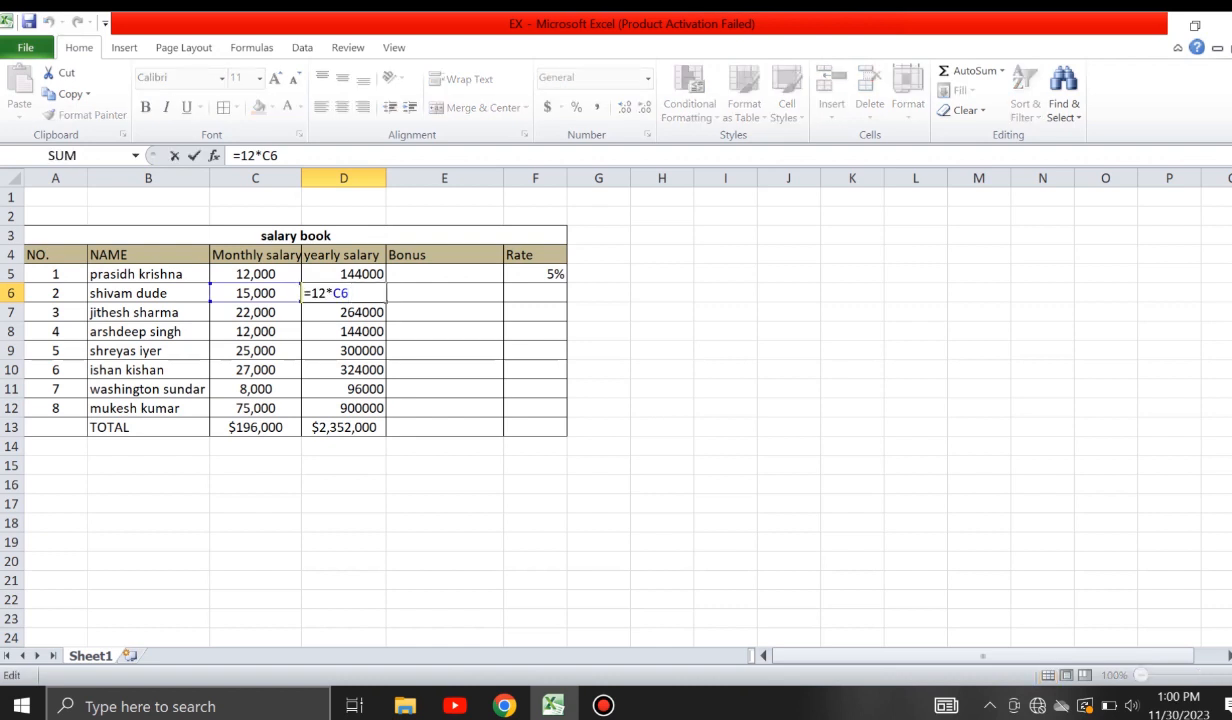
key(Return)
double_click(344, 321)
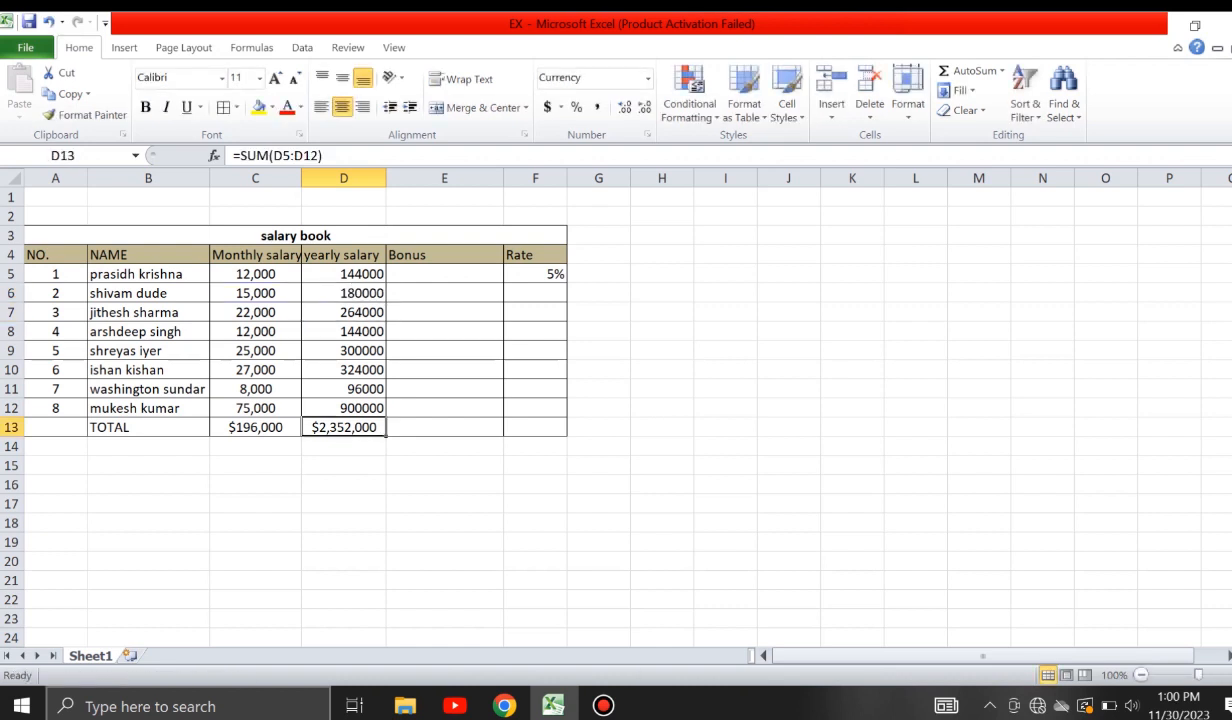
click(344, 370)
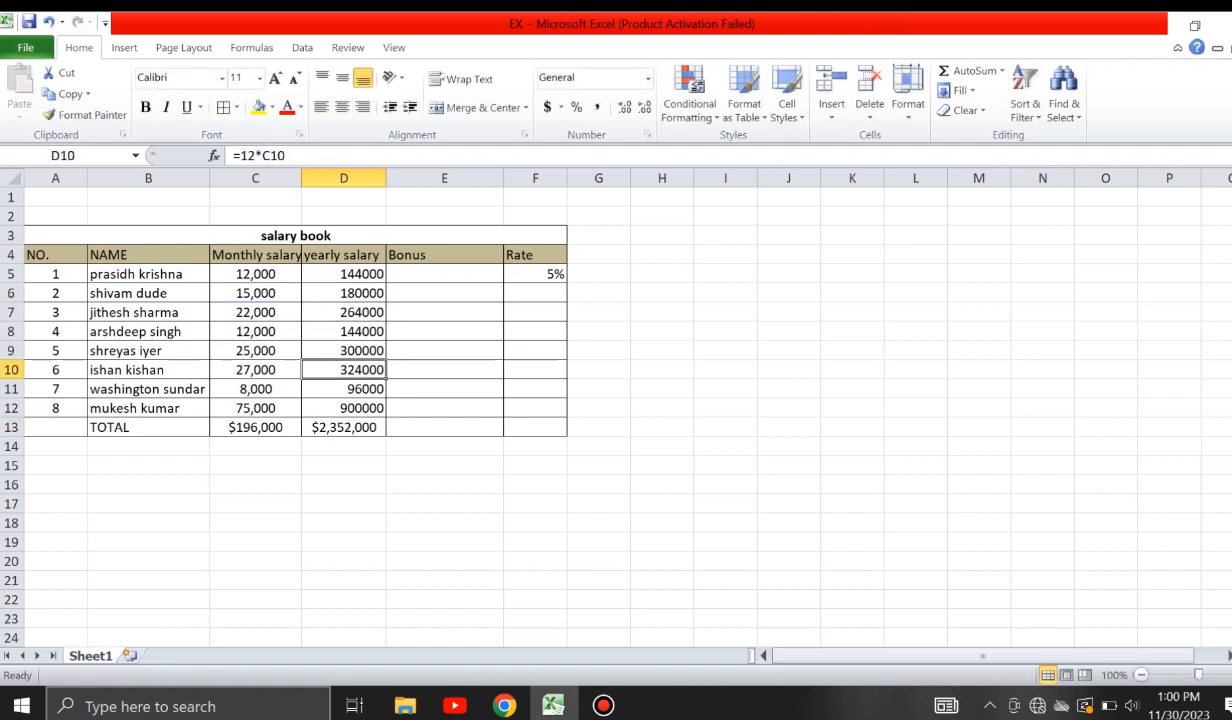
key(F2)
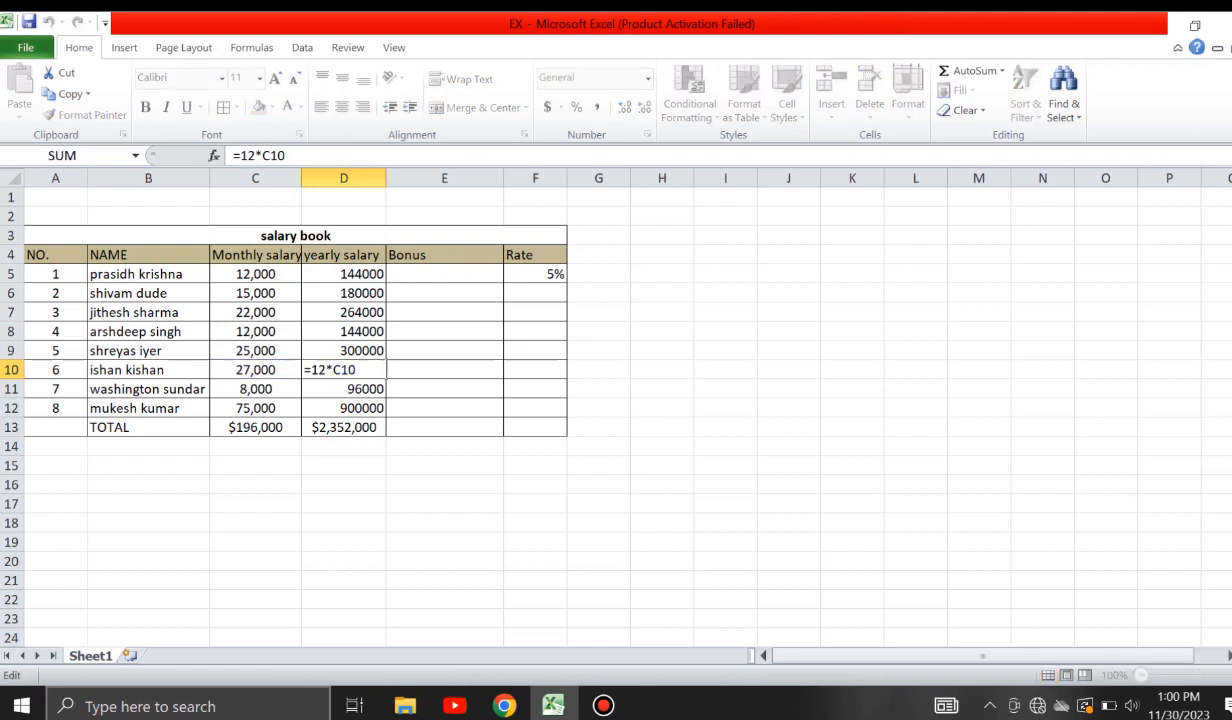
key(Tab)
click(444, 274)
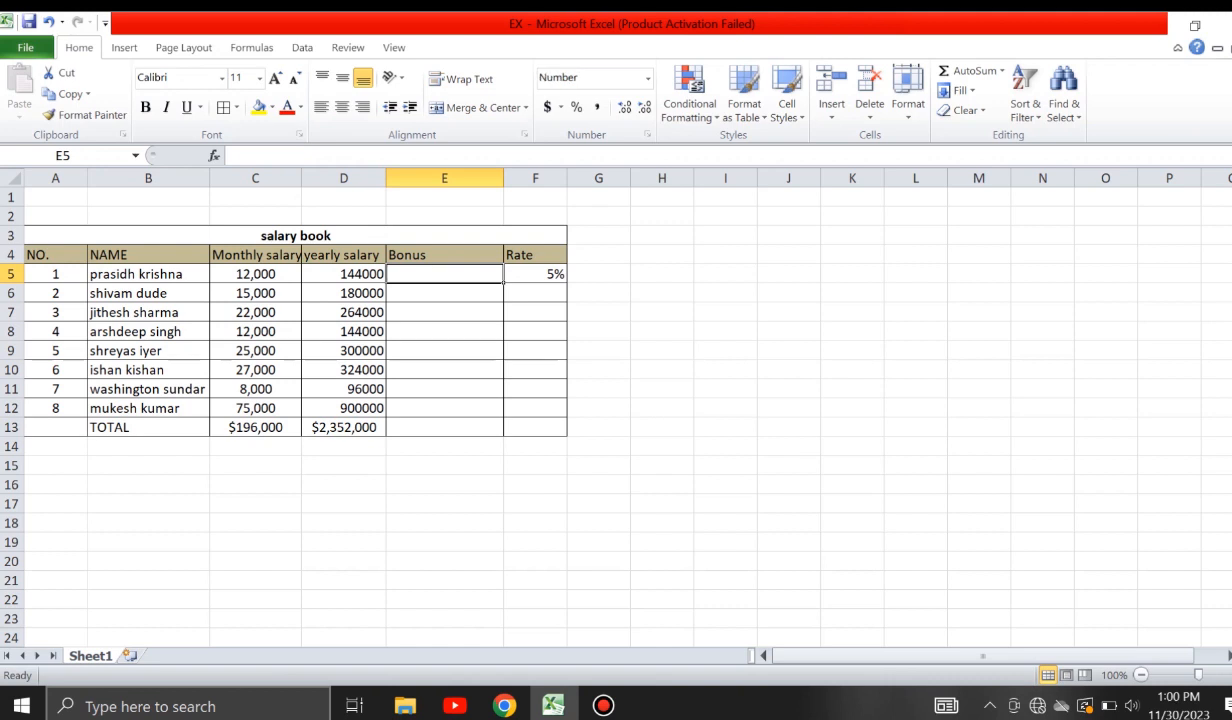
- Delete the yearly salary column from the salary book table
click(344, 178)
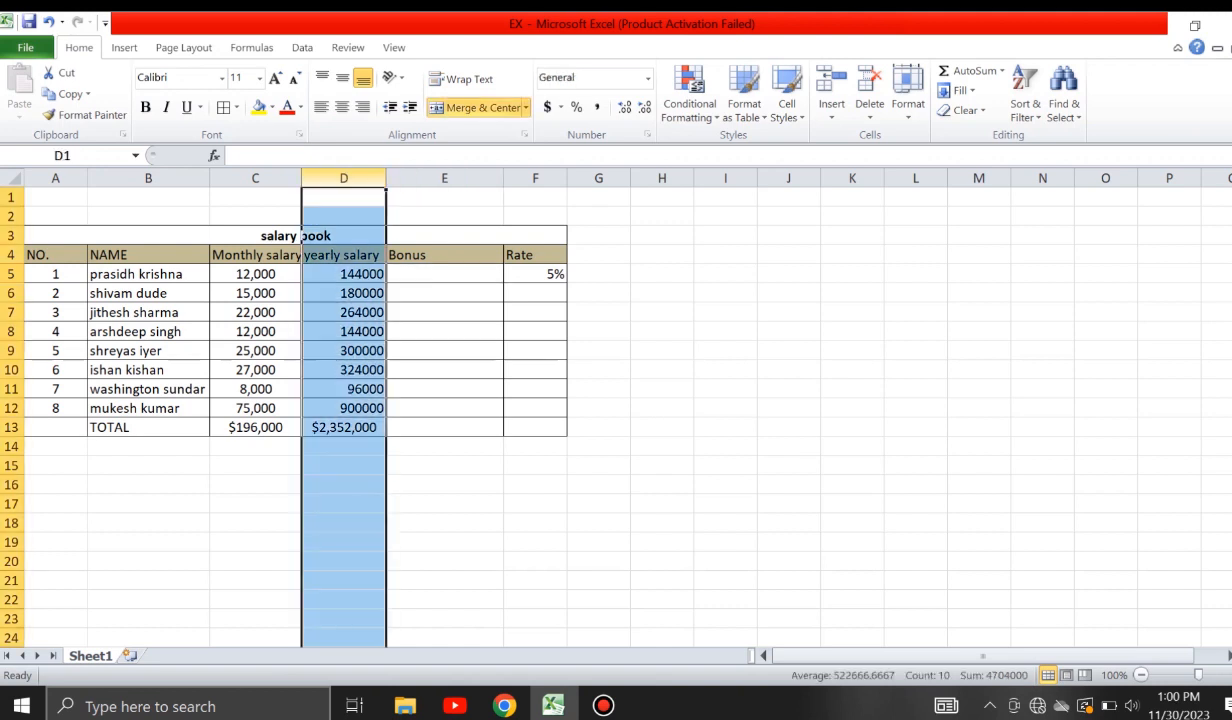
right_click(344, 178)
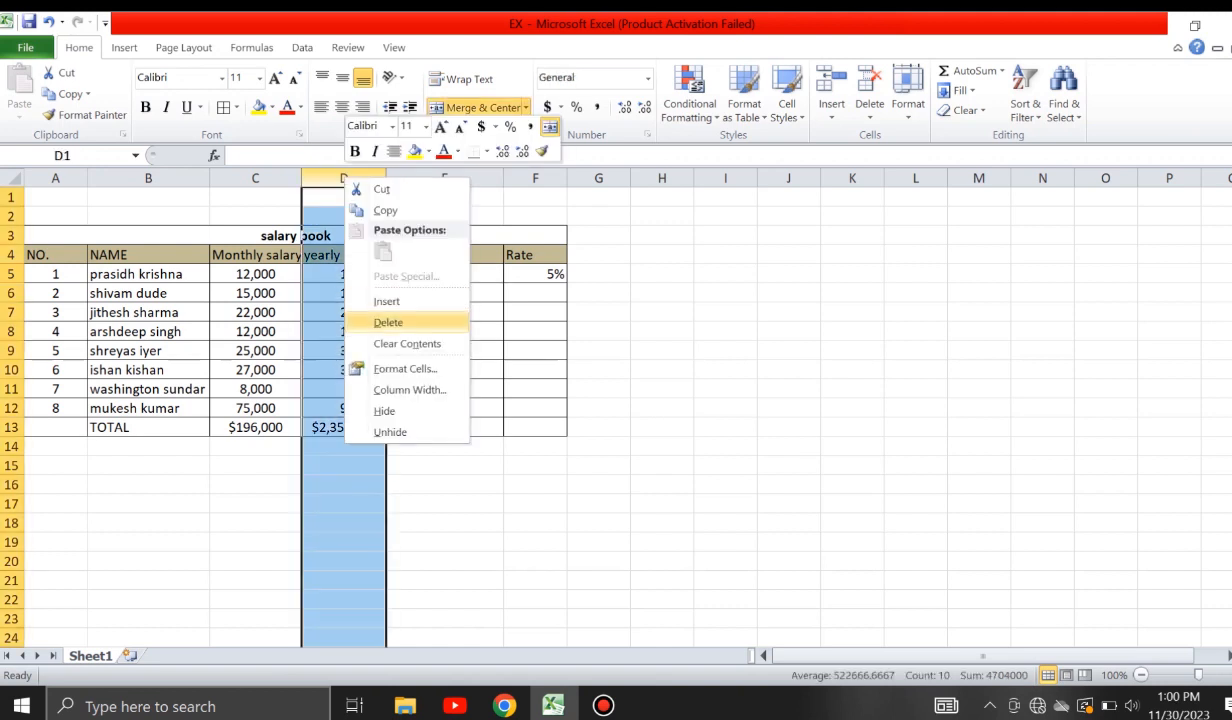
click(388, 322)
- Enter the formula =C5*E5 in Bonus cell D5 to multiply the monthly salary by the rate
click(360, 293)
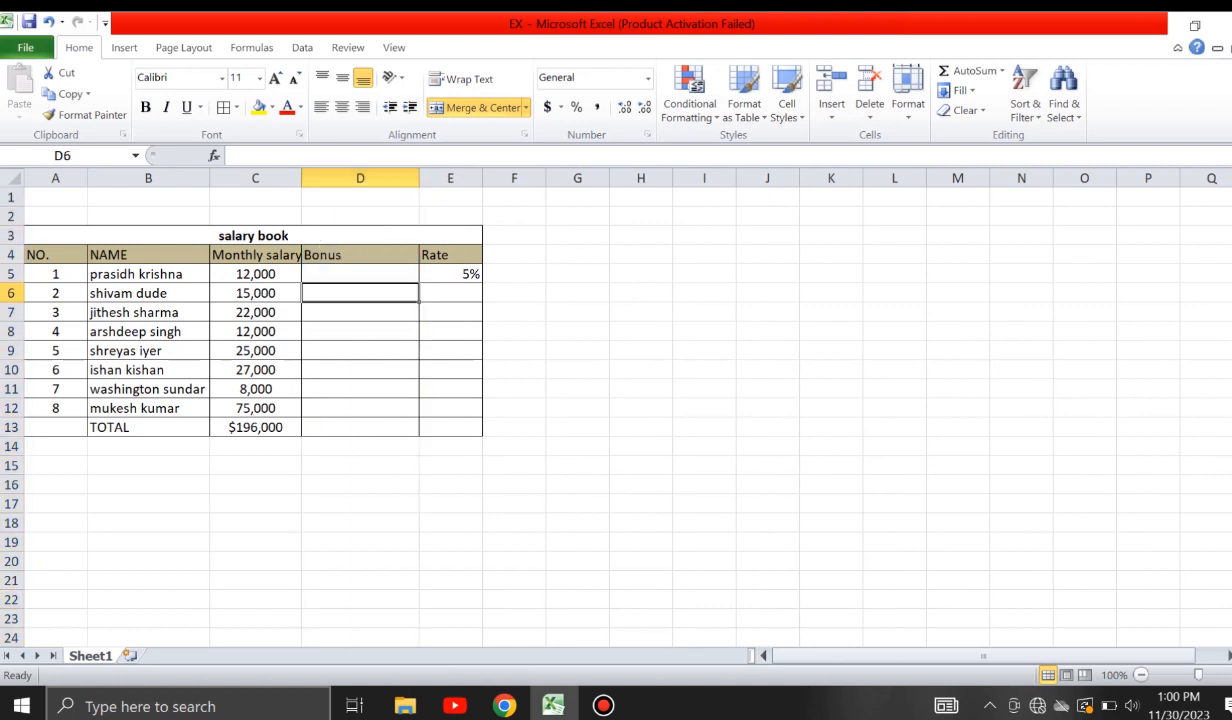
click(360, 274)
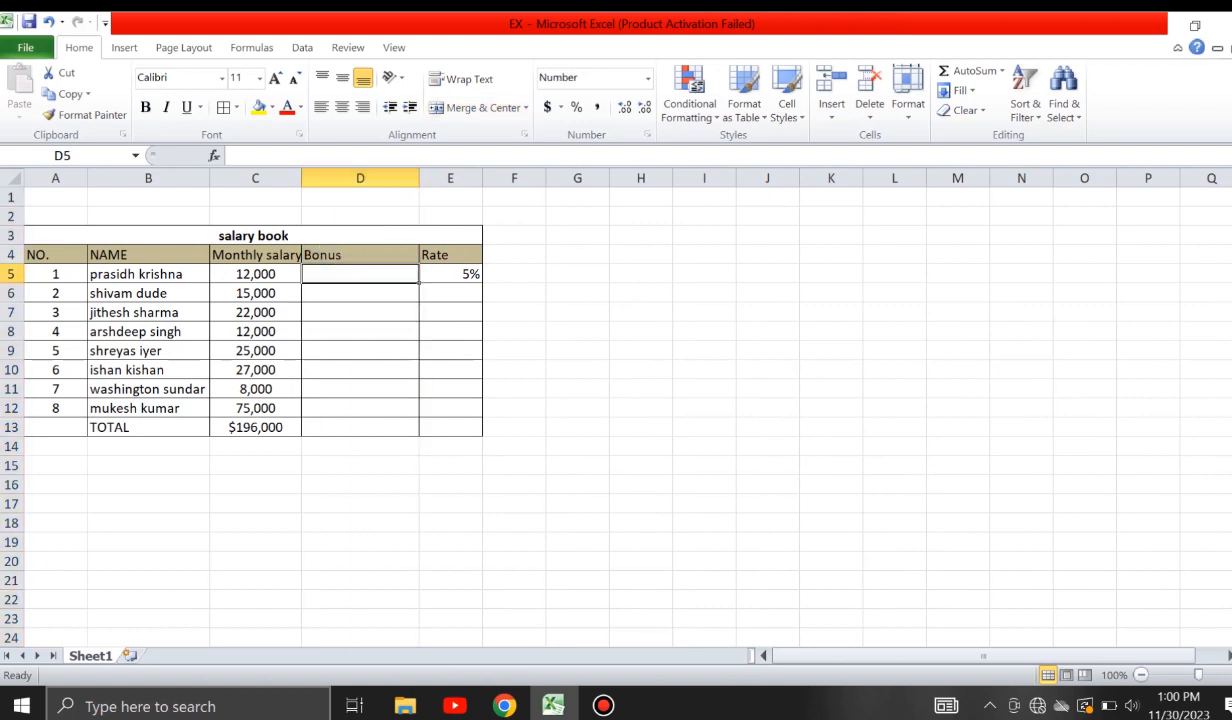
text(=)
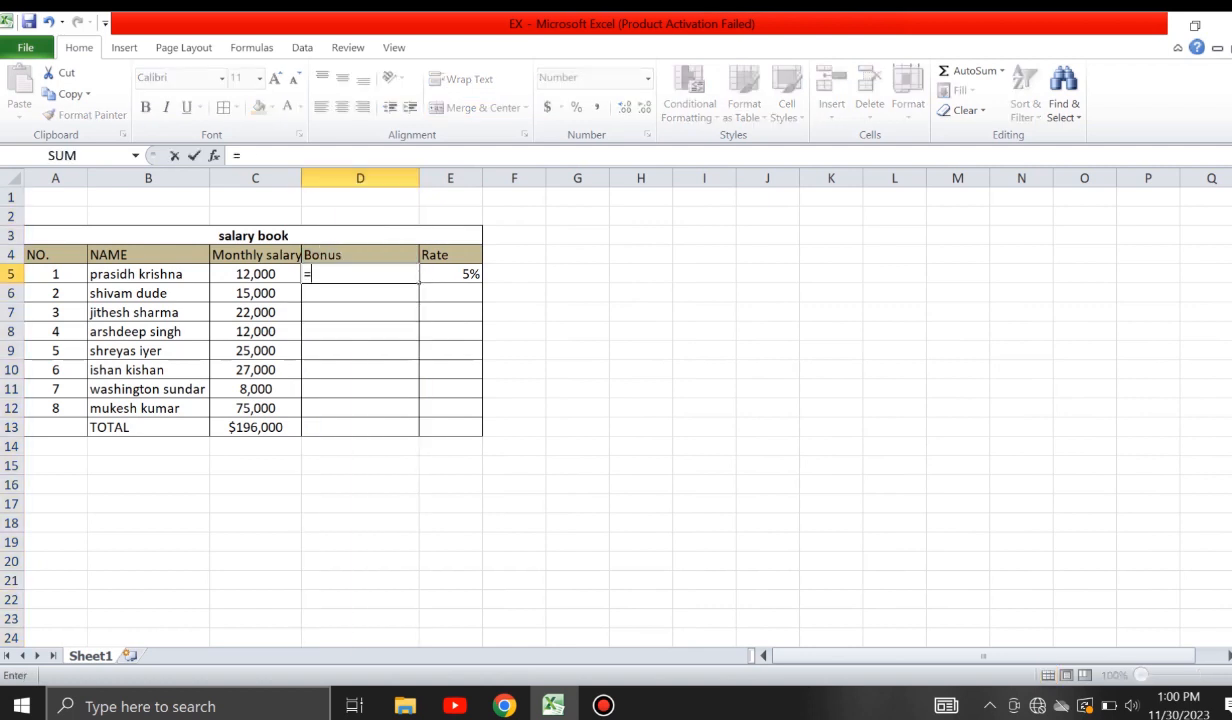
key(Left)
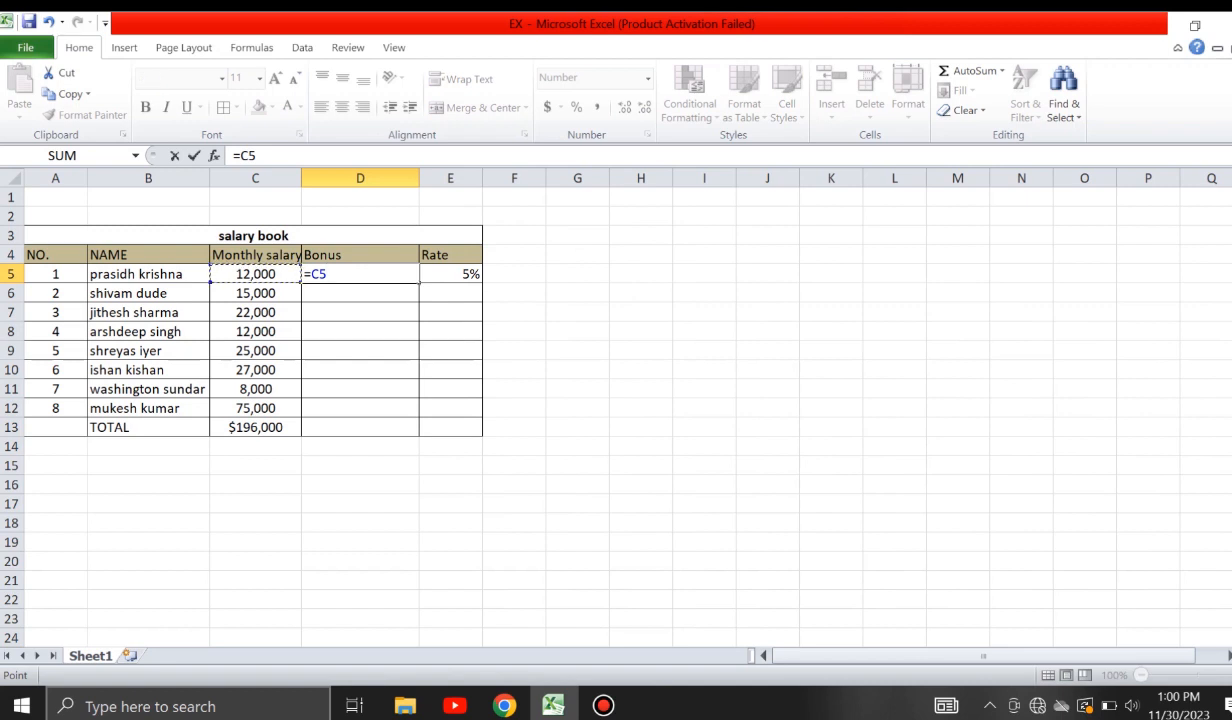
text(*)
key(Right)
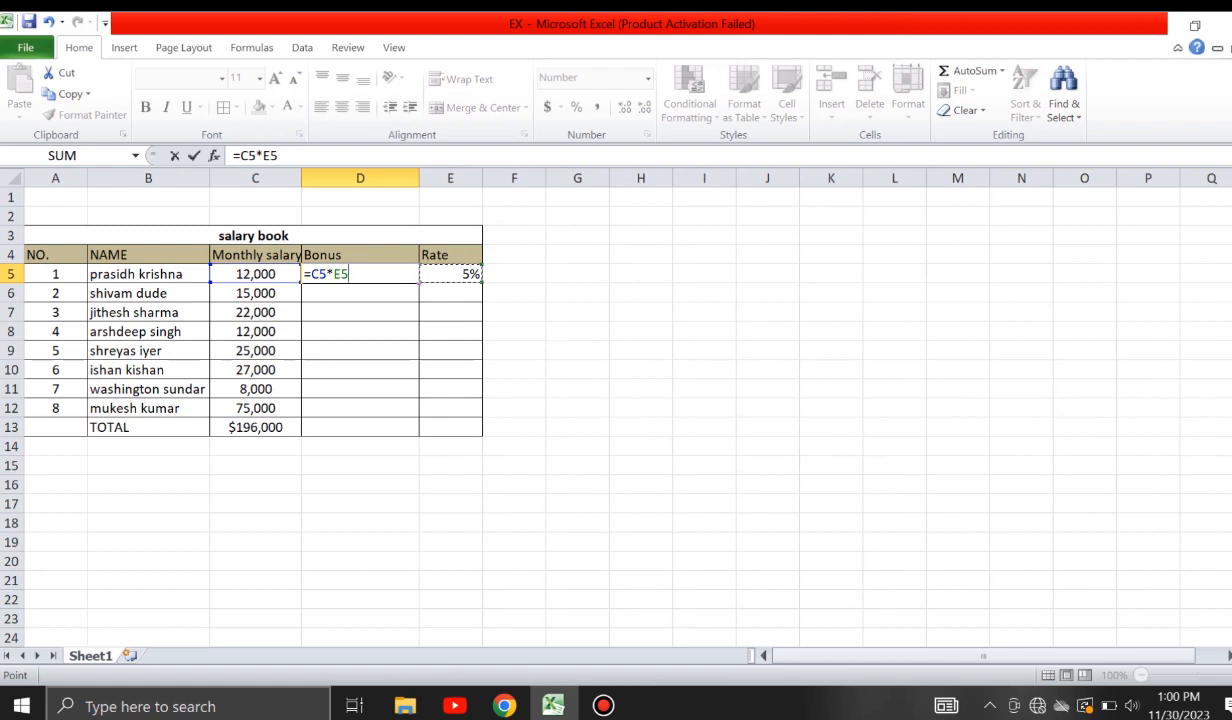
key(Return)
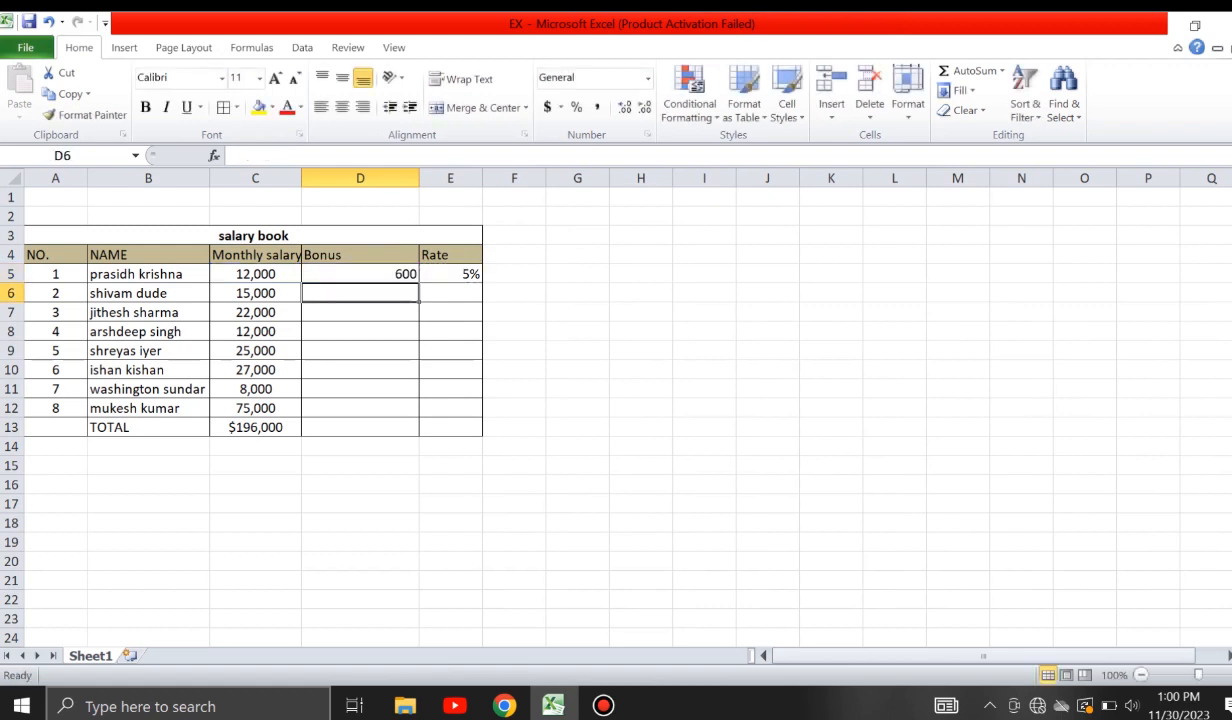
- Review the formula in D5 and fill it down the Bonus column through D12
key(Up)
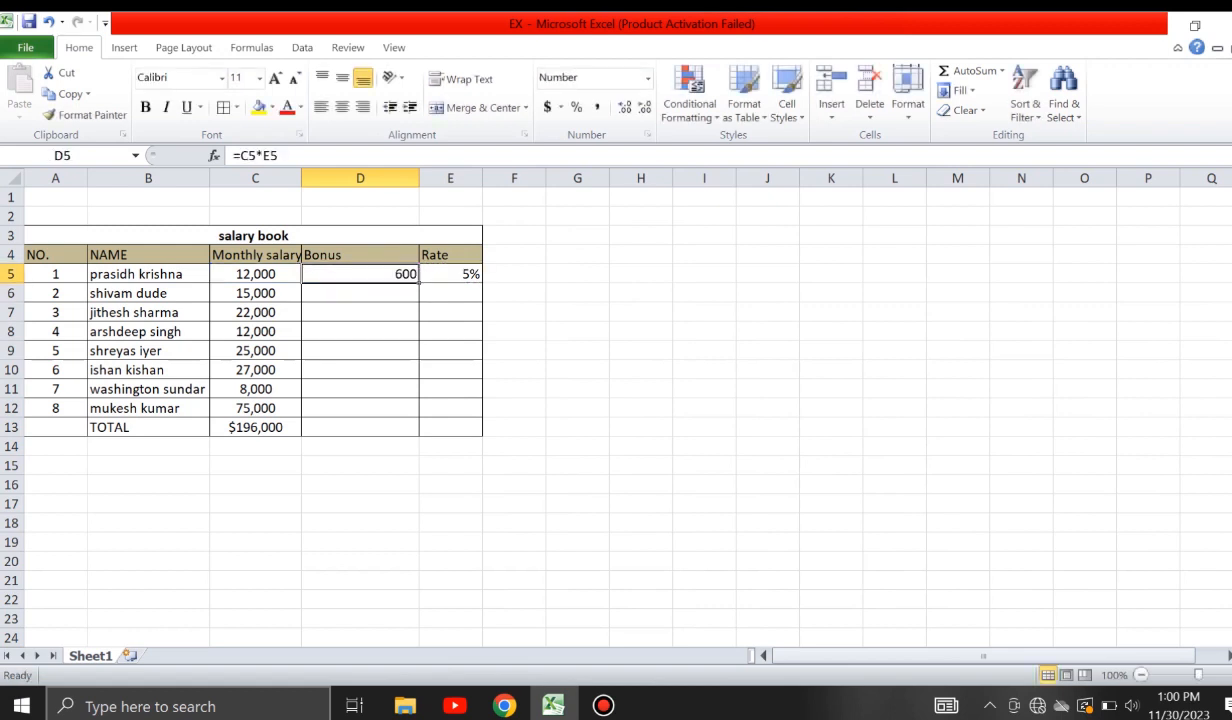
key(F2)
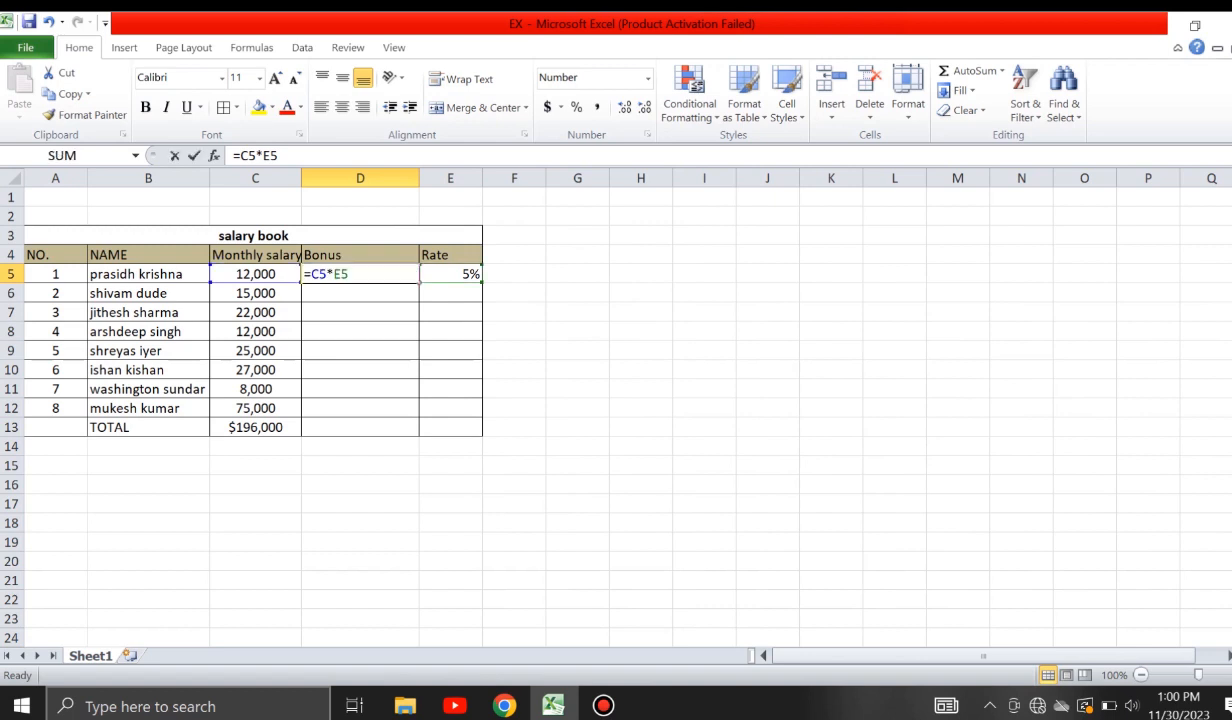
click(360, 351)
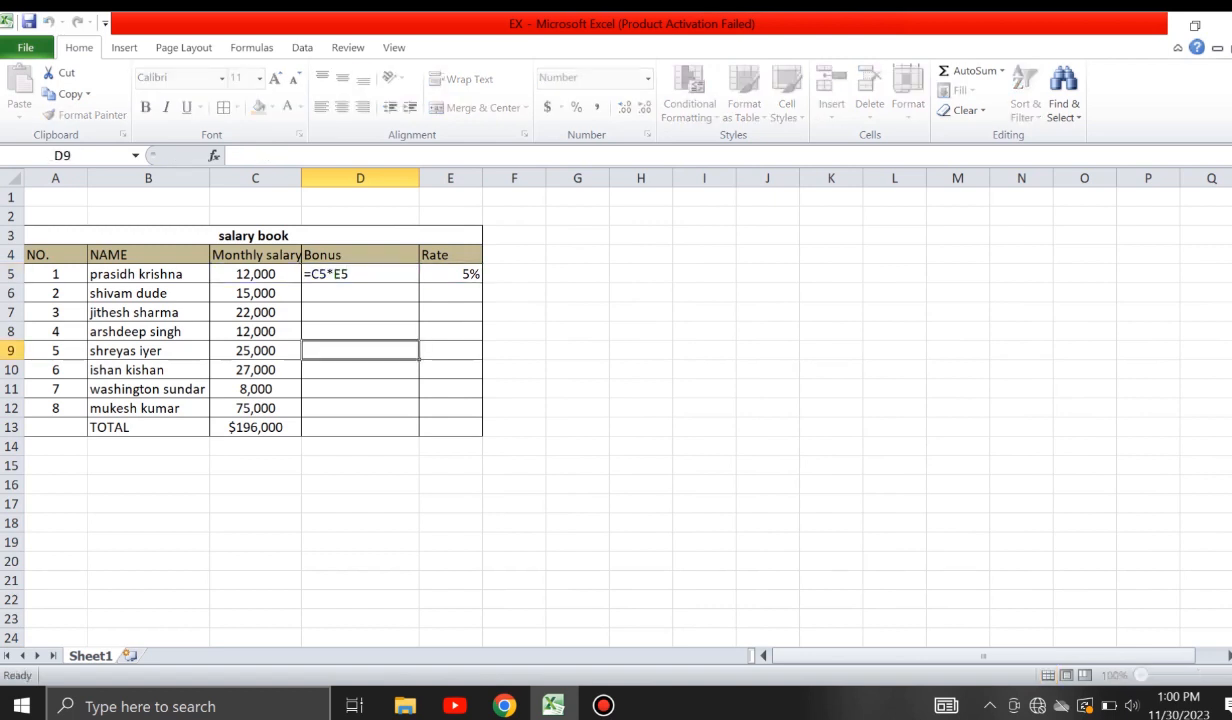
click(360, 274)
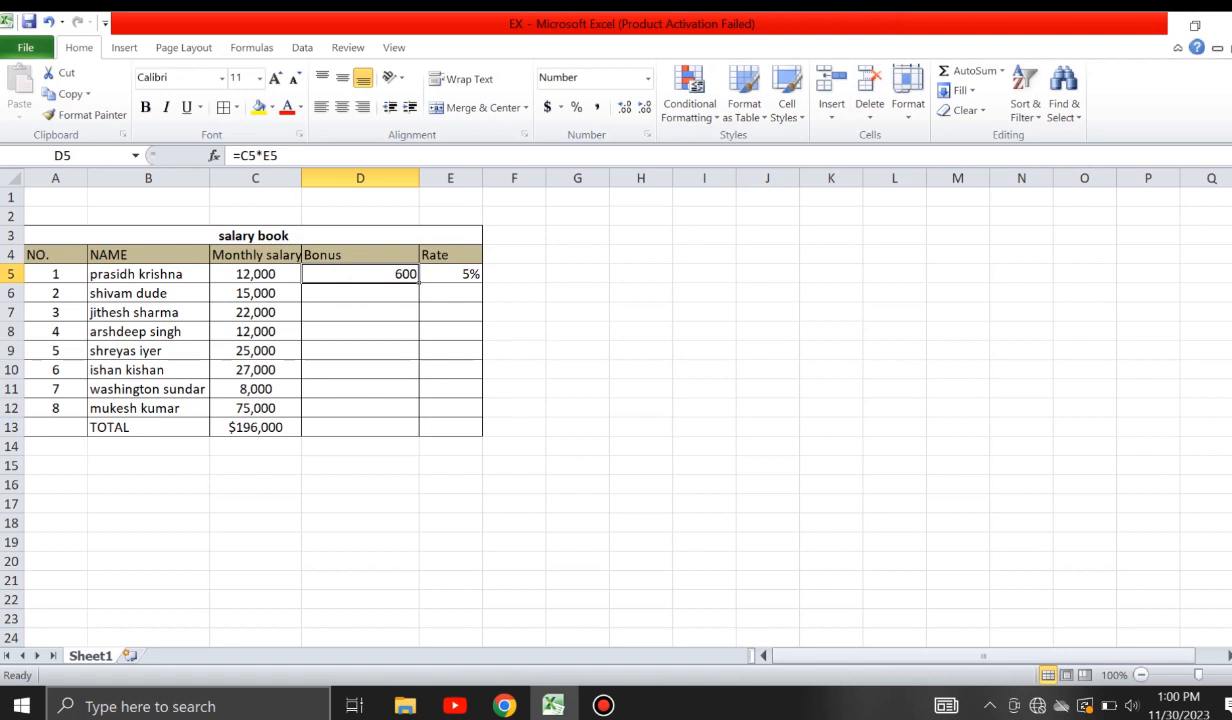
drag(419, 283, 419, 410)
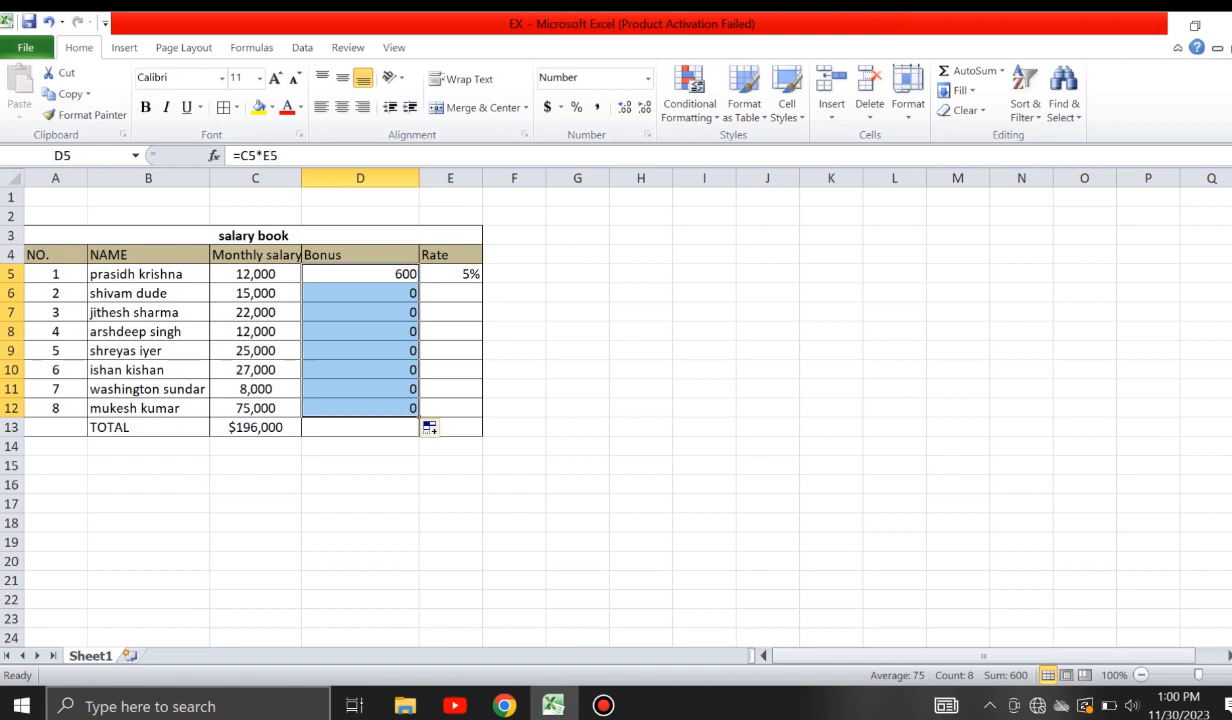
- Check the bonus formulas in D8 and D7 against the original formula in D5
click(360, 332)
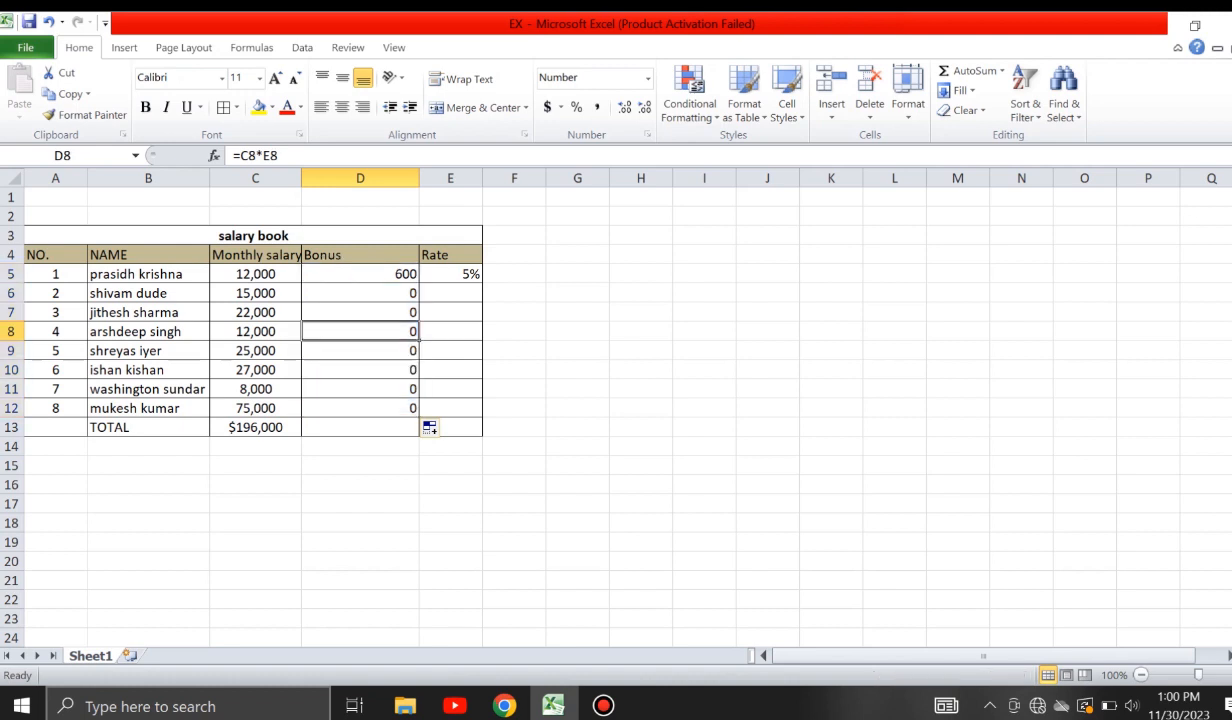
double_click(360, 322)
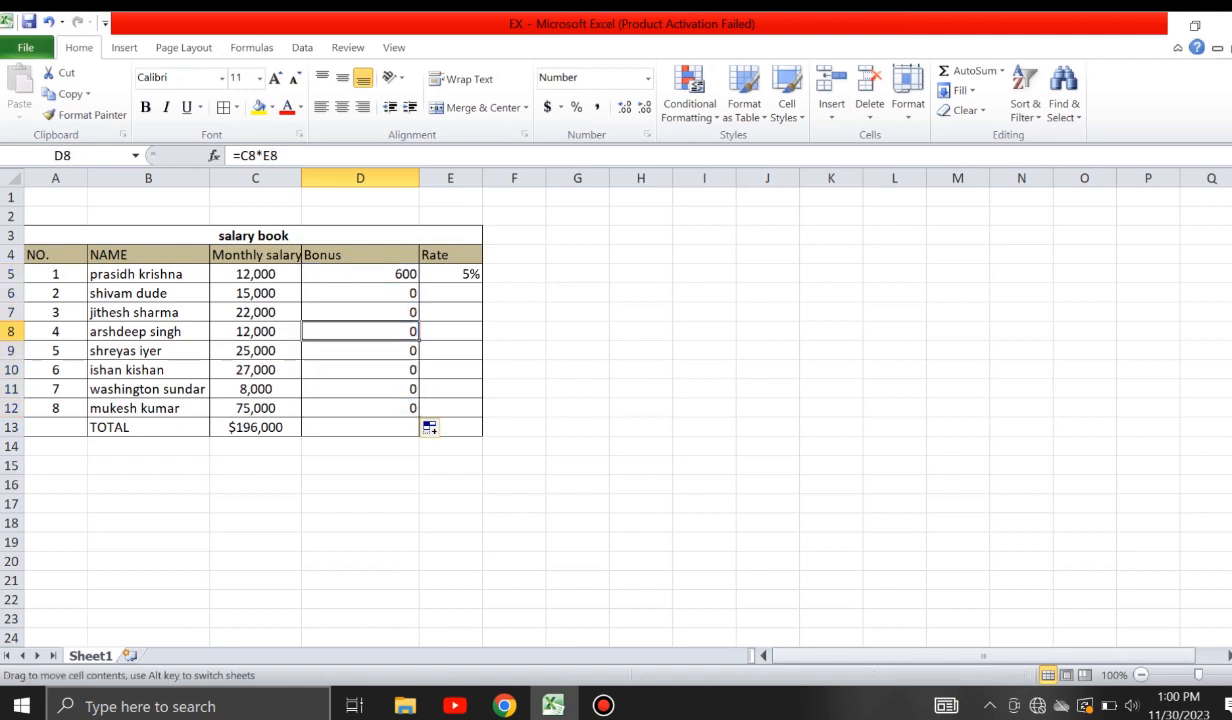
click(360, 313)
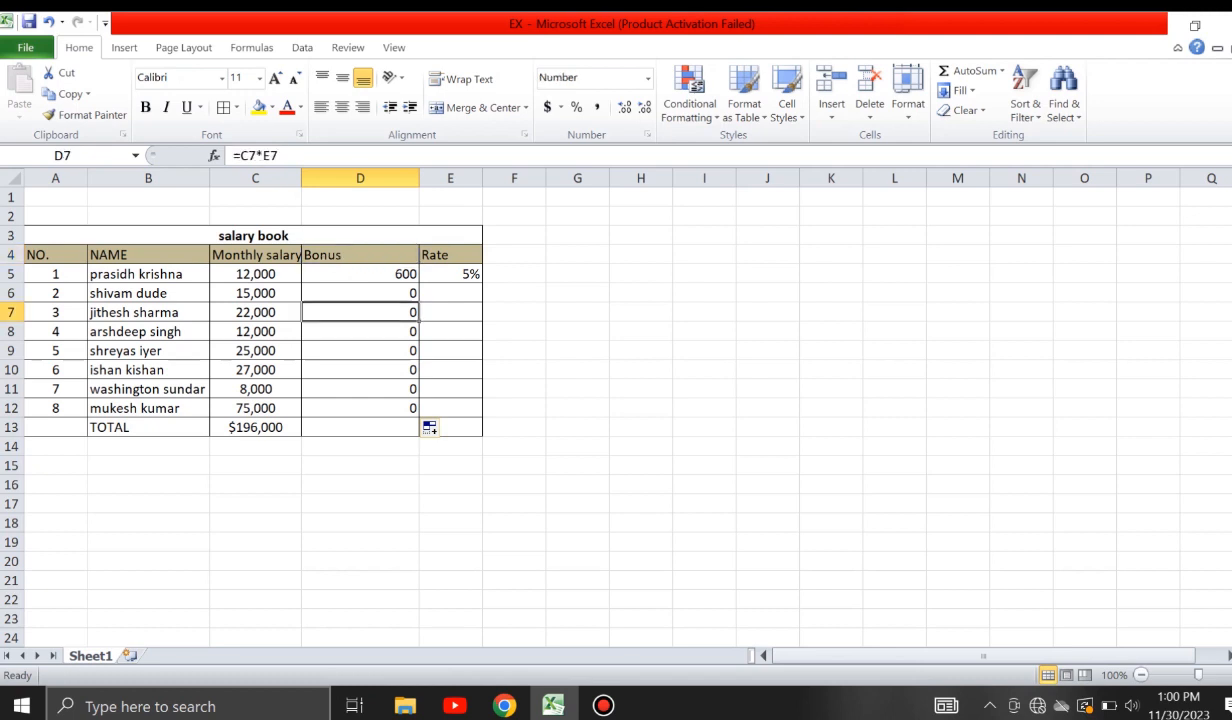
double_click(360, 303)
click(360, 275)
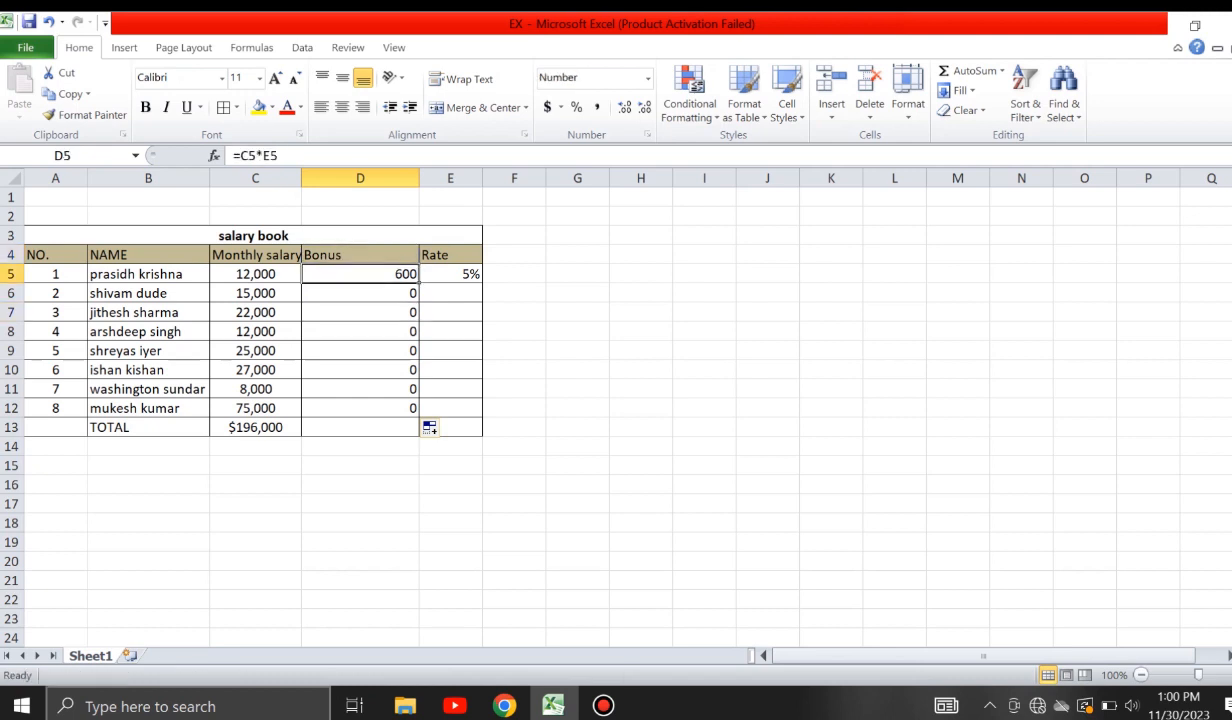
double_click(360, 283)
double_click(360, 274)
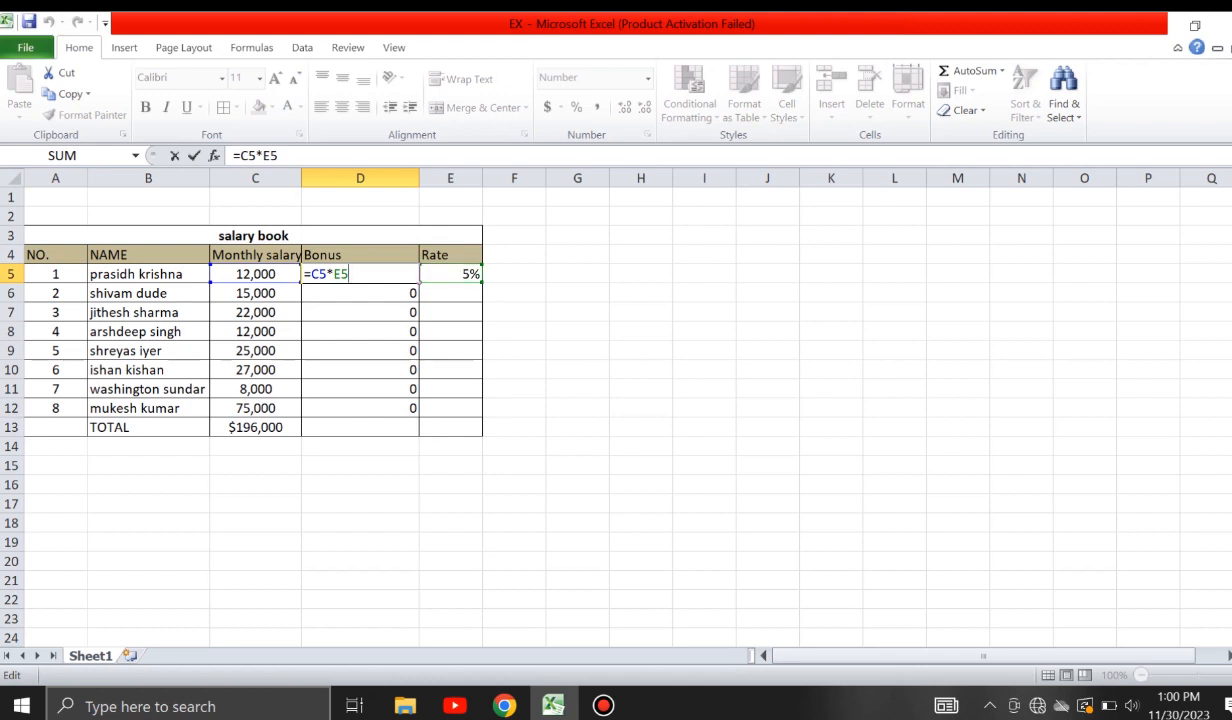
key(Return)
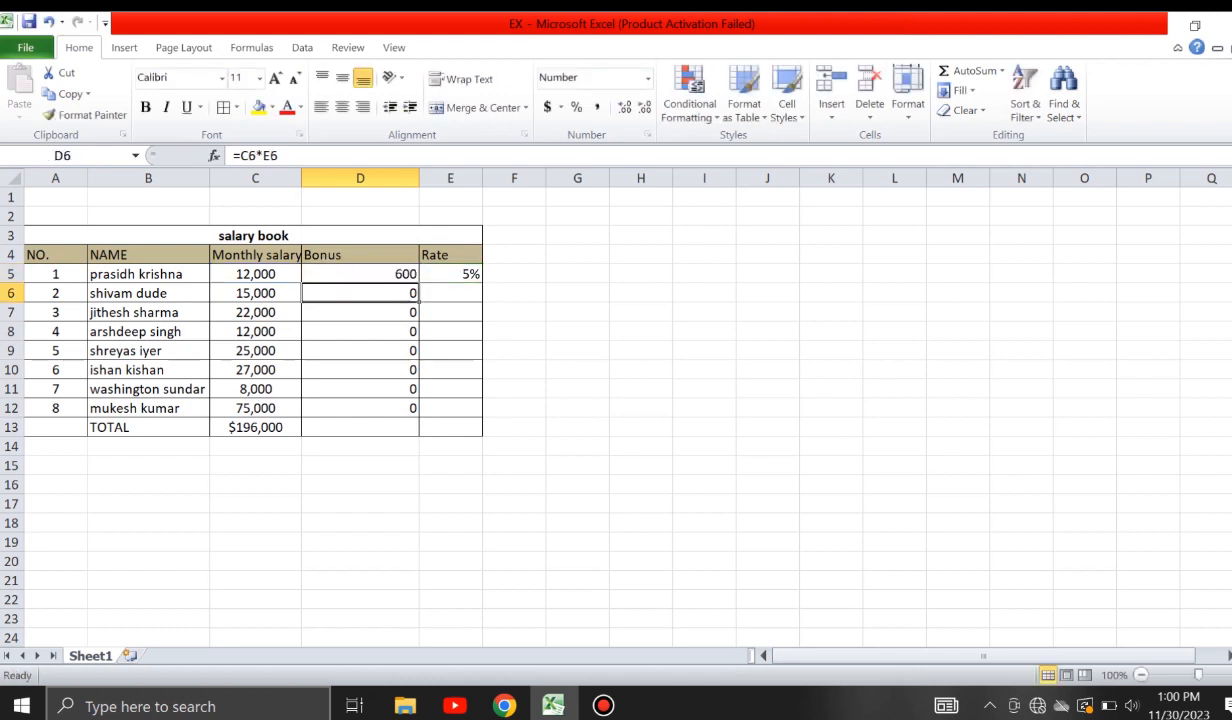
- Inspect the salary and rate references in the copied bonus formulas in D6, D7 and D8, dismissing the Google Drive notification
key(F2)
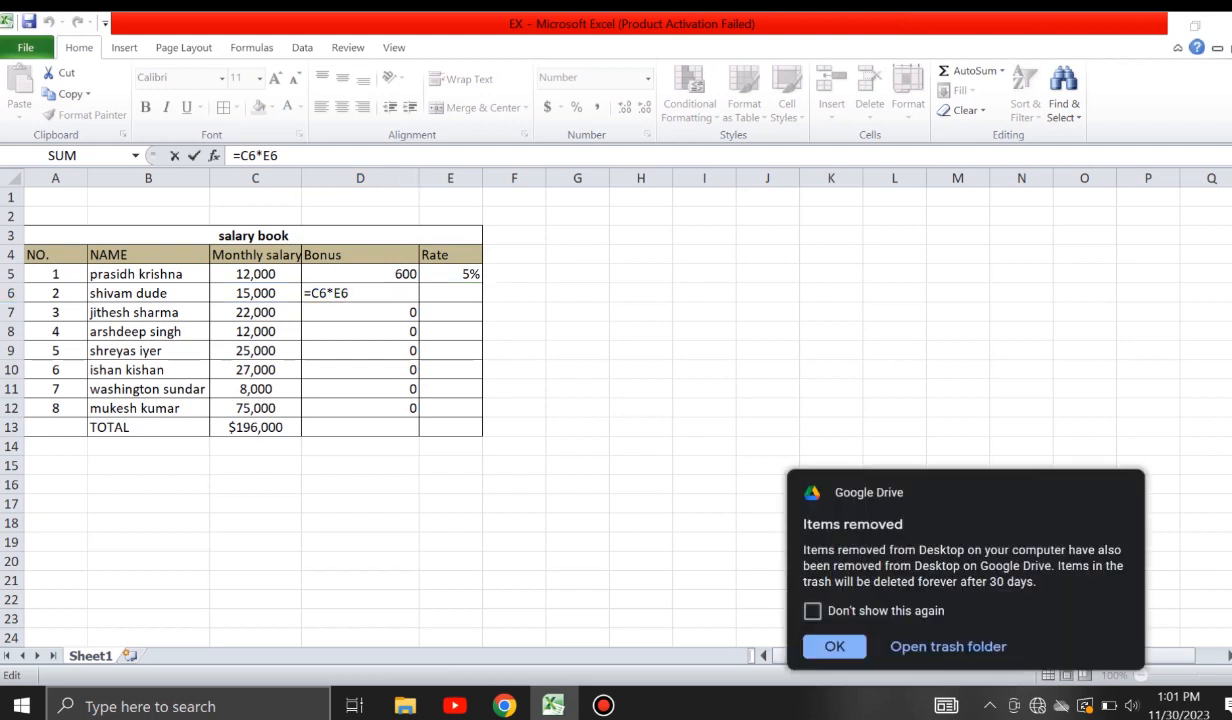
click(1114, 492)
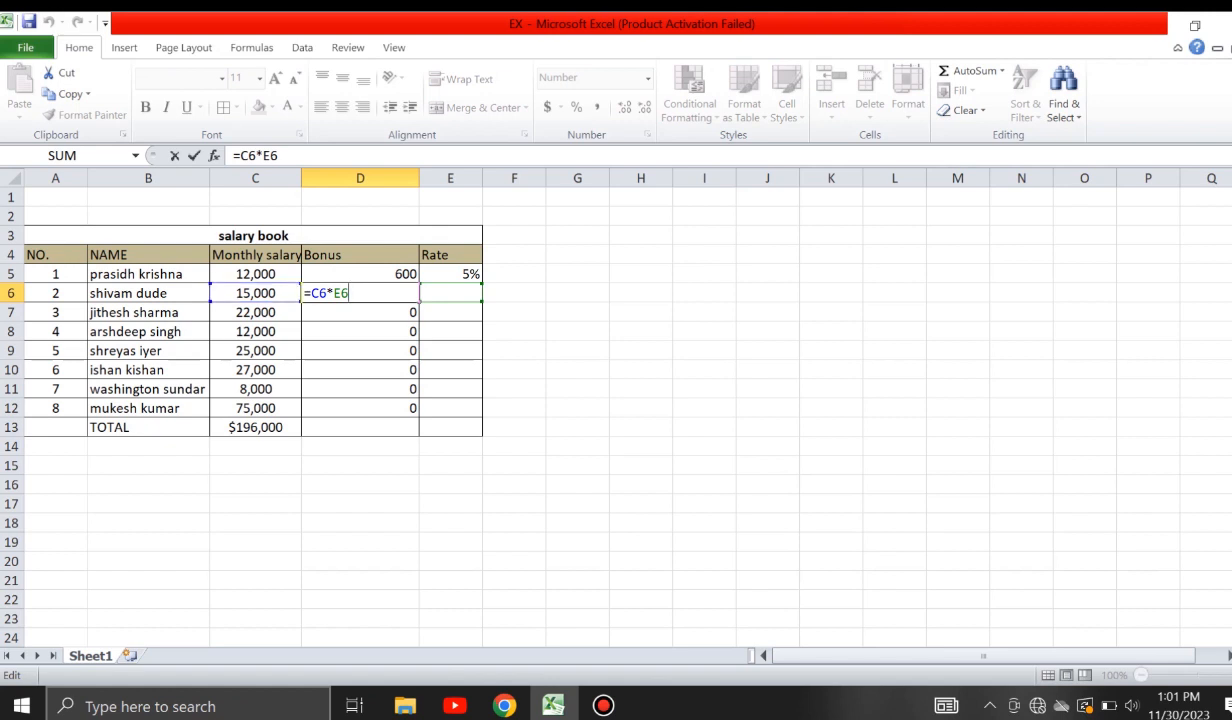
key(Return)
key(F2)
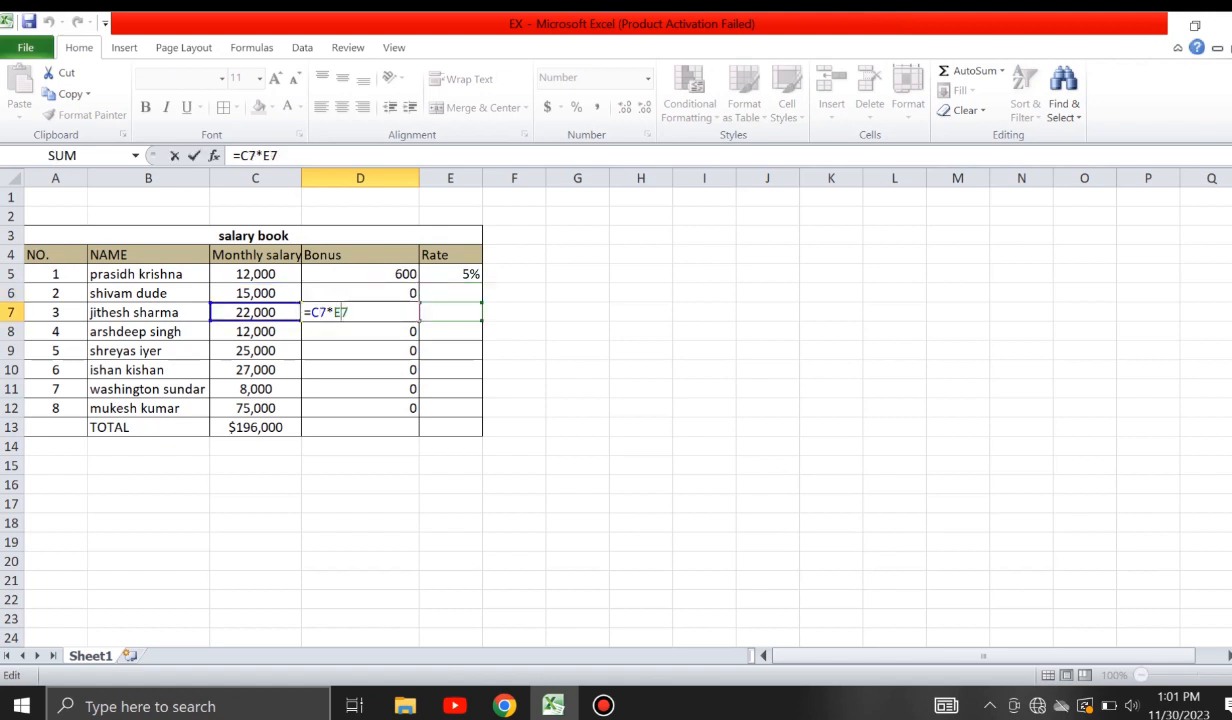
key(Return)
key(Return)
key(Return)
key(Return)
key(Return)
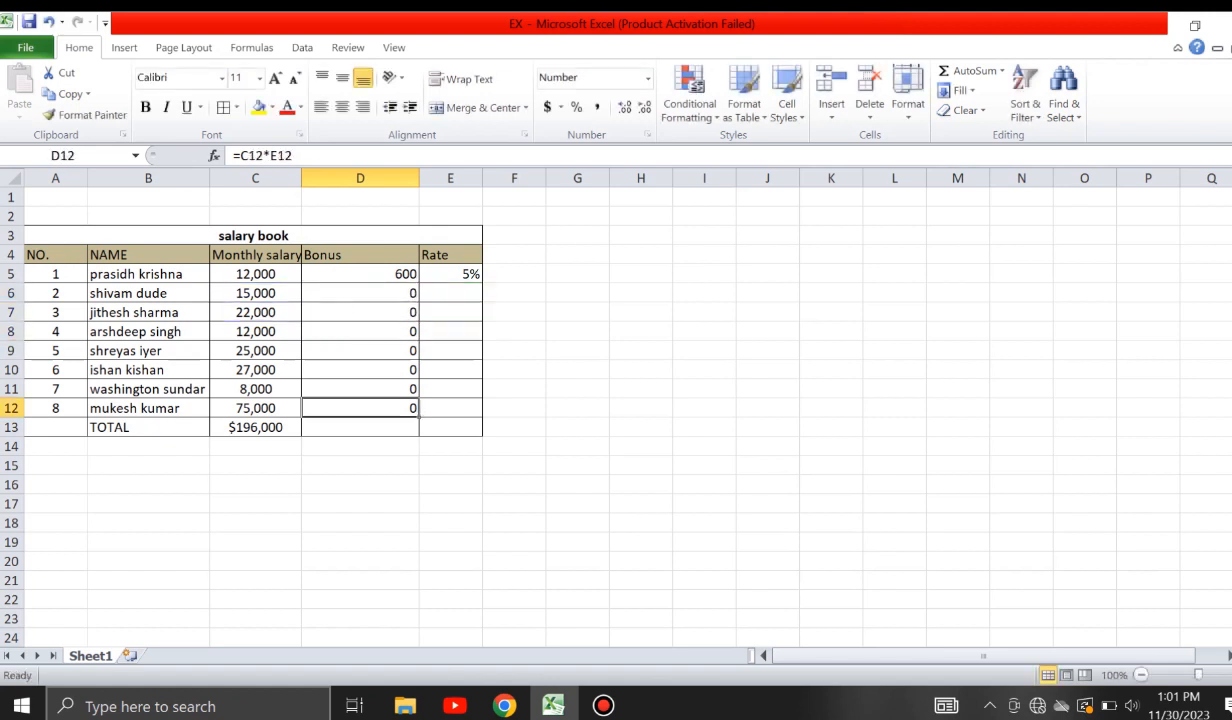
double_click(341, 331)
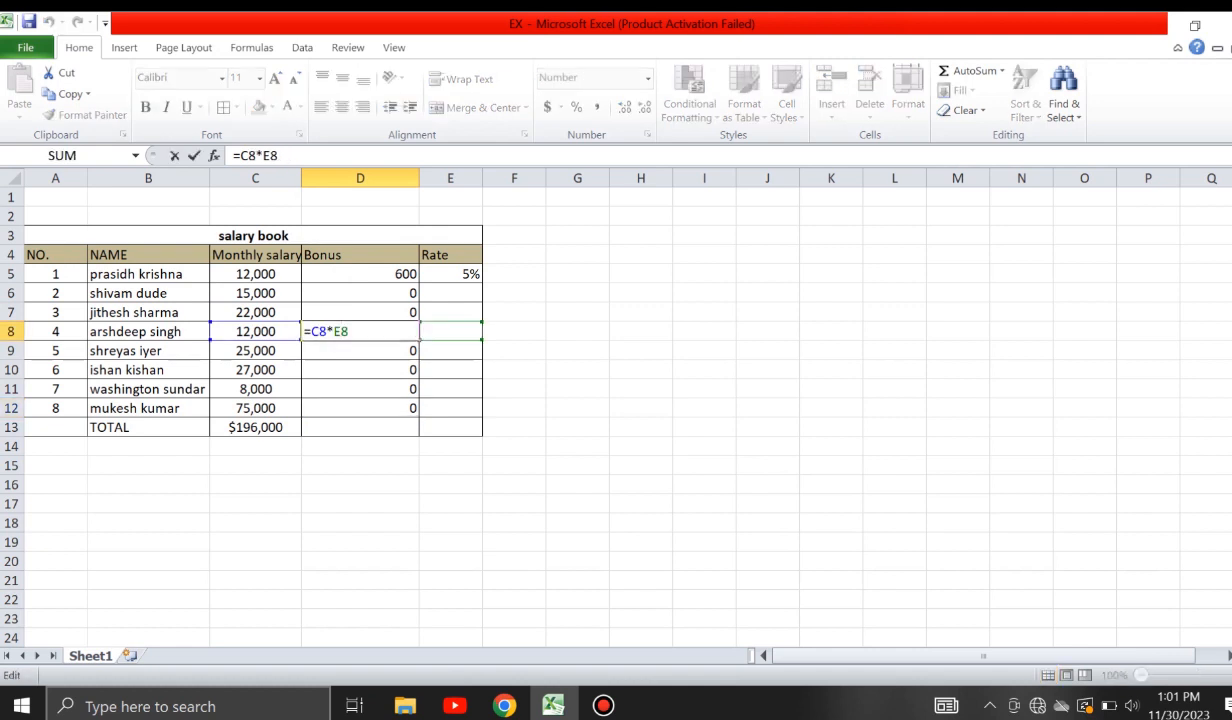
key(Return)
key(Return)
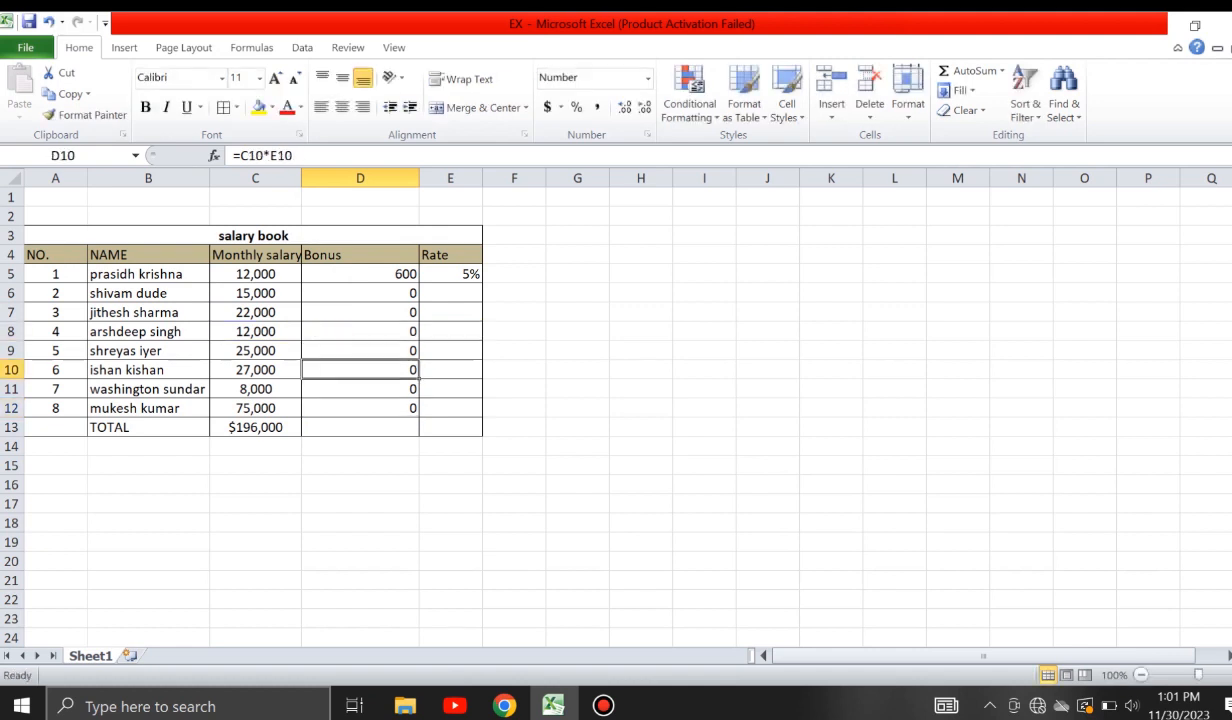
click(360, 274)
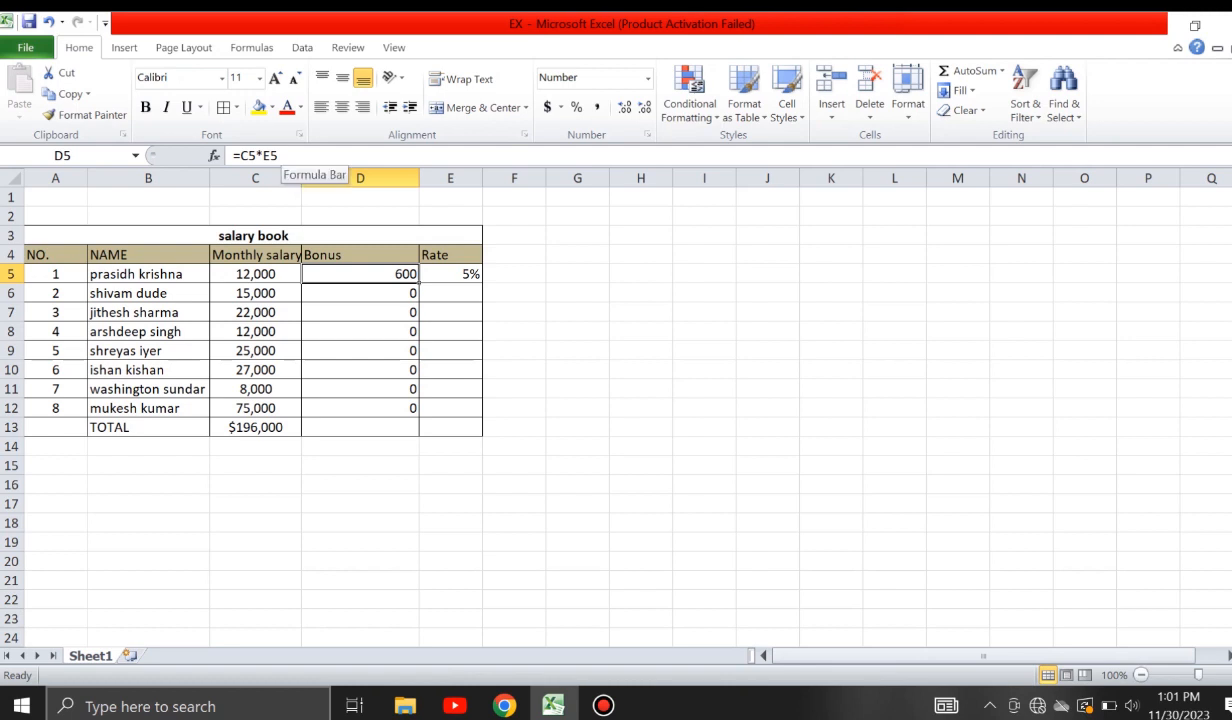
drag(263, 156, 280, 156)
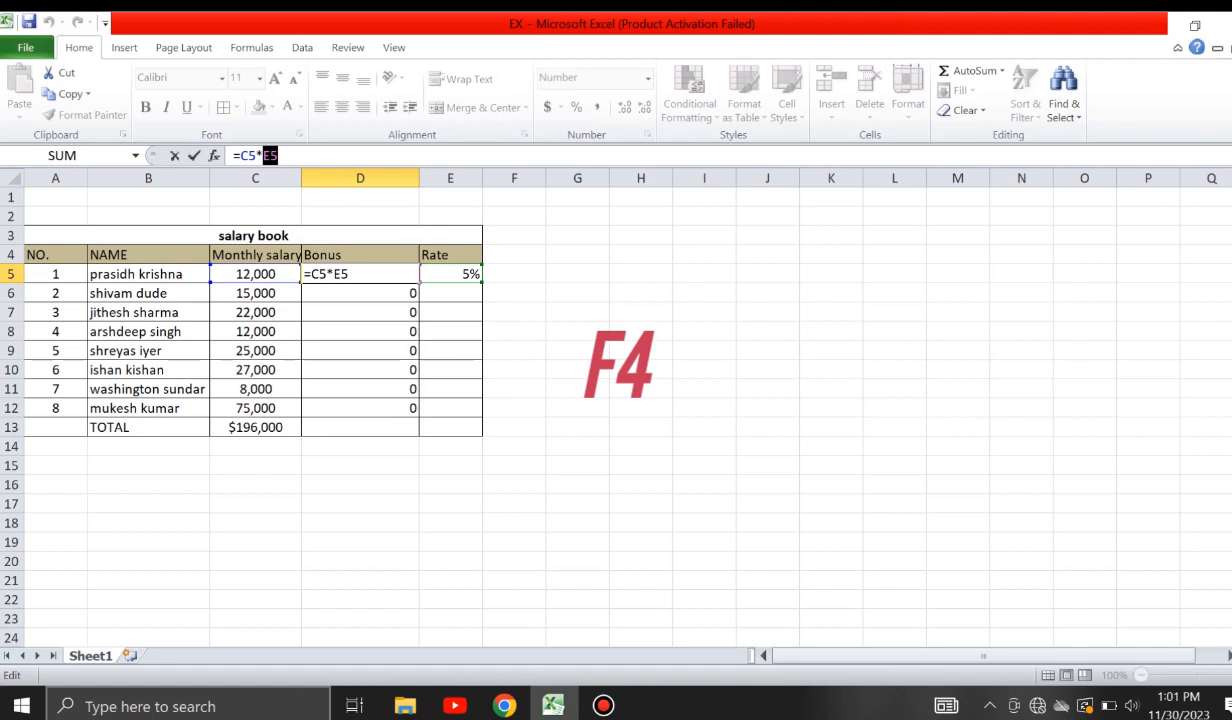
key(alt+F4)
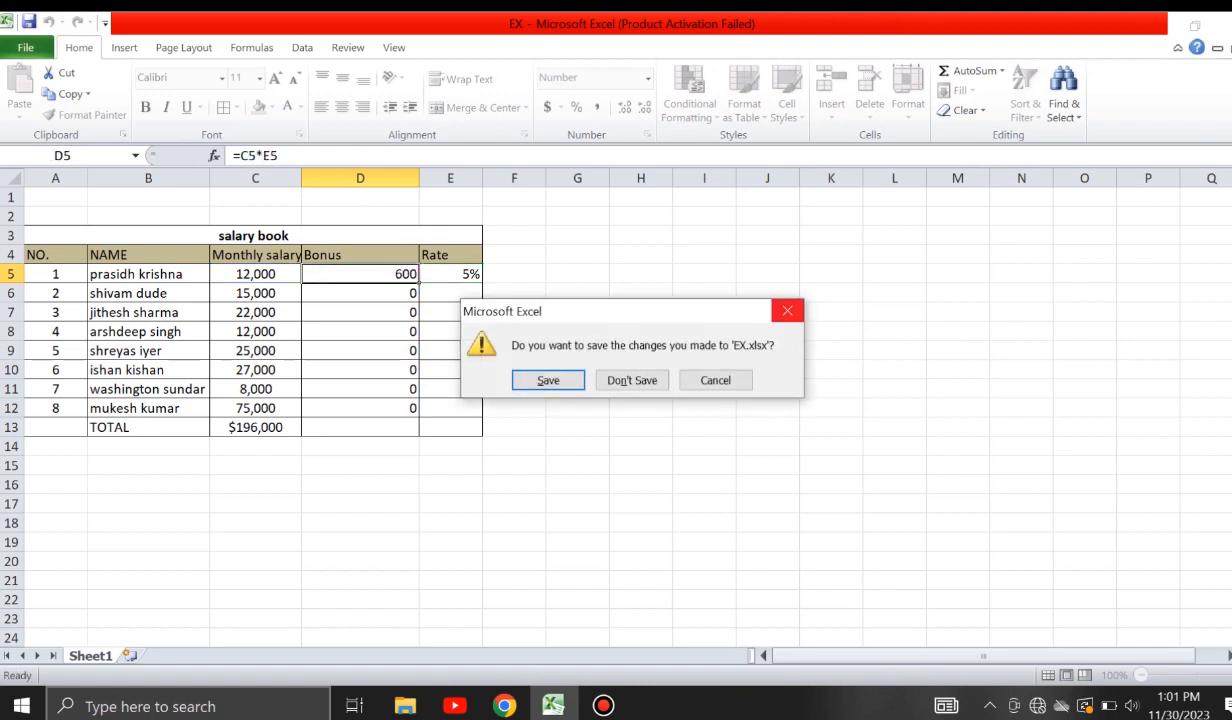
key(Escape)
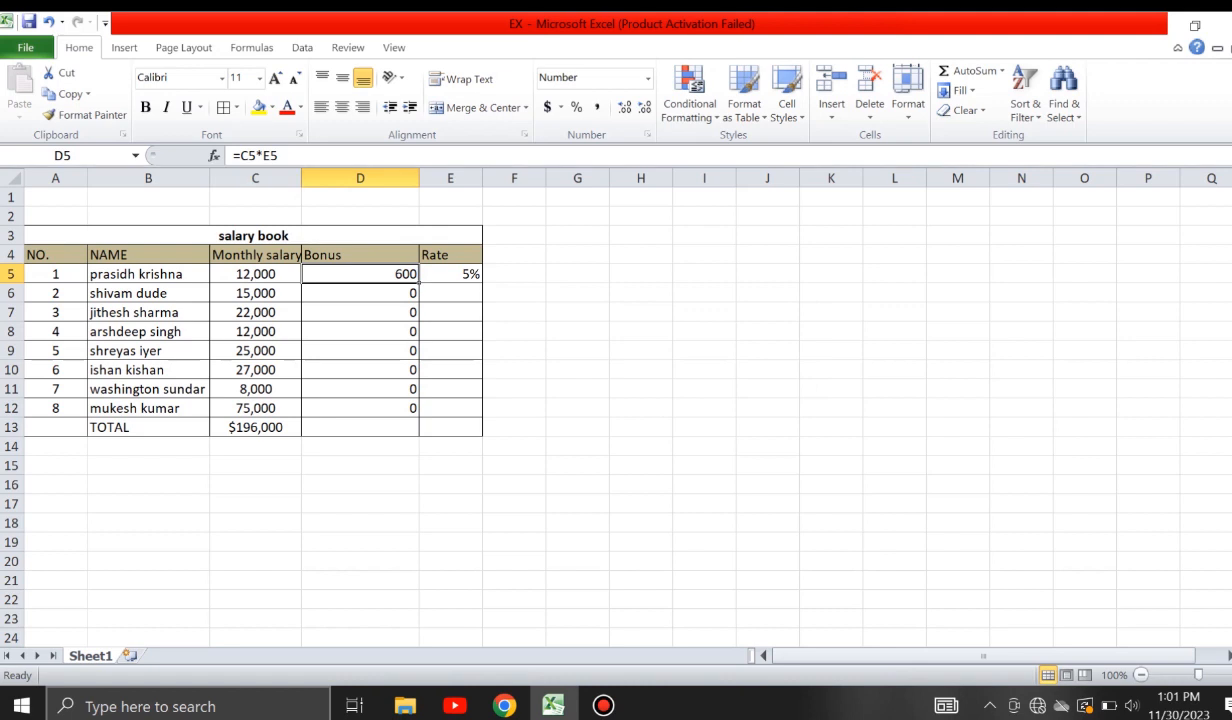
- Make the rate reference in D5's bonus formula absolute as $E$5 and fill the formula down the Bonus column through D12
drag(263, 156, 279, 156)
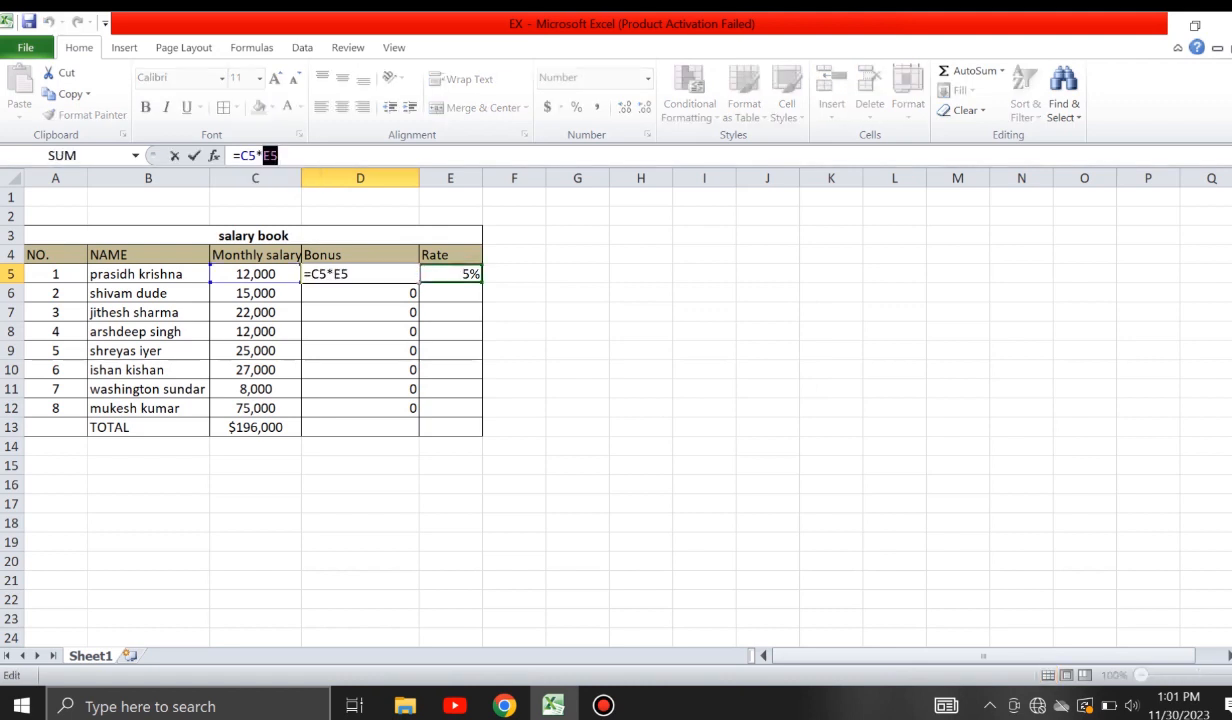
key(F4)
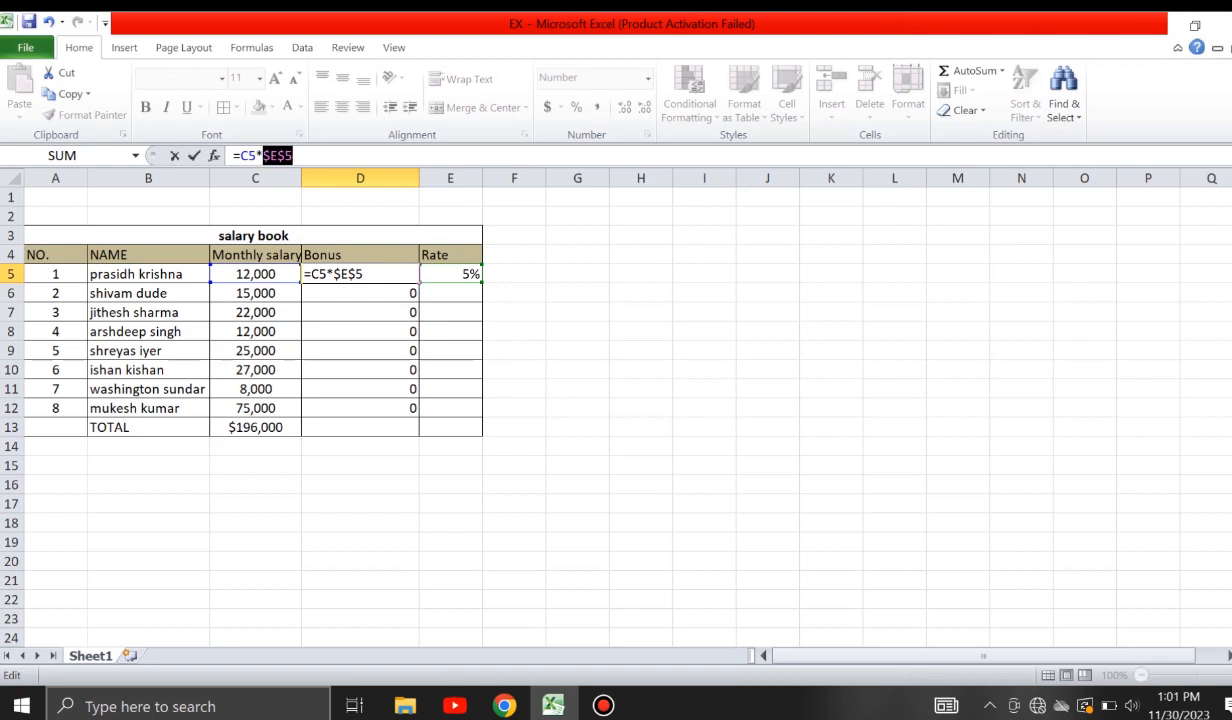
key(Return)
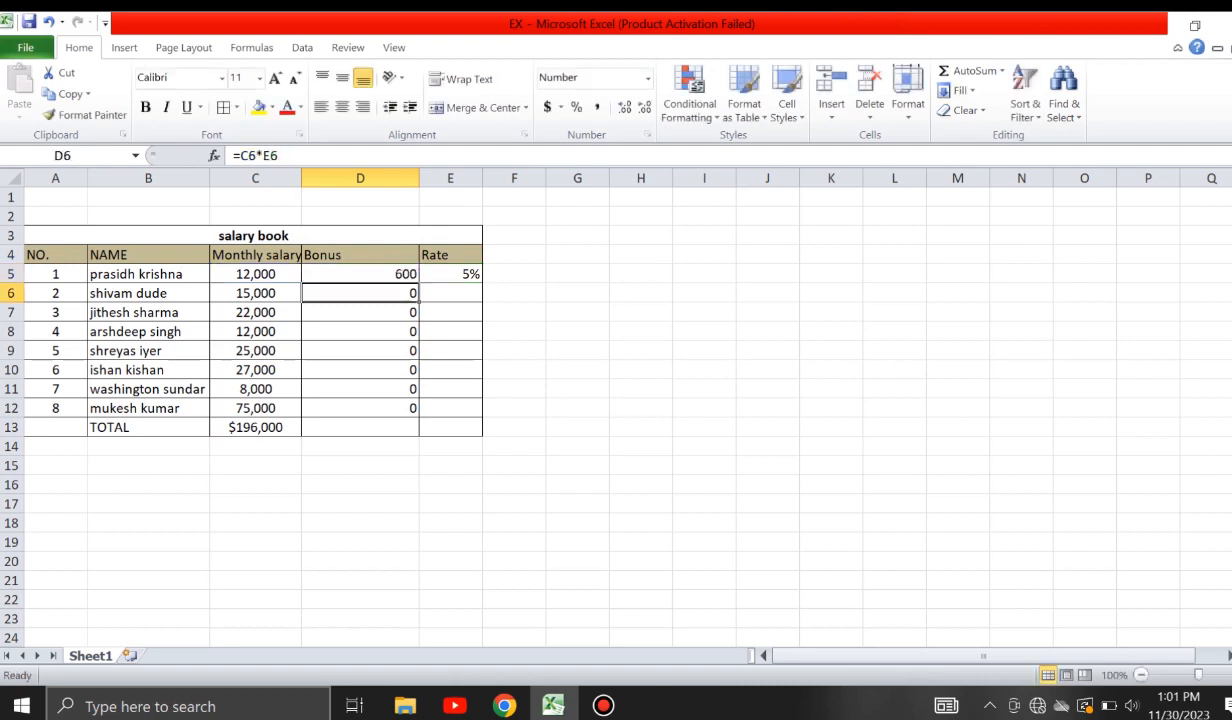
click(360, 274)
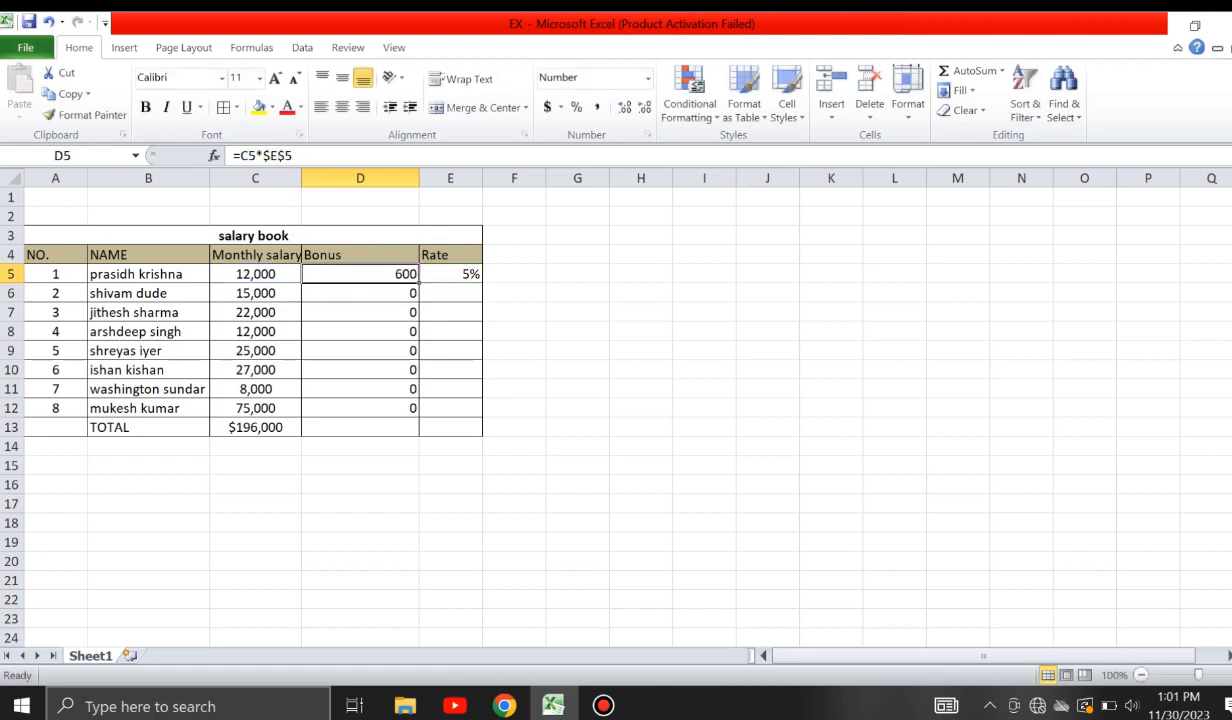
drag(418, 283, 418, 412)
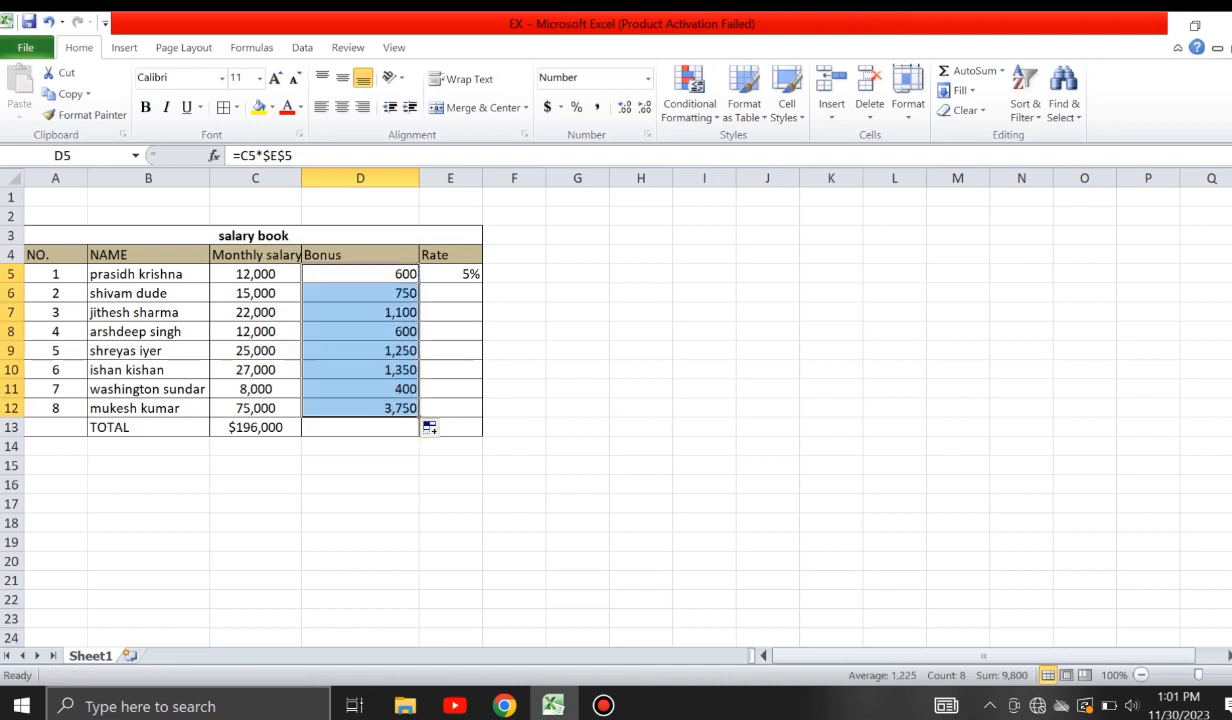
- Inspect the salary and rate references in the copied bonus formulas in D8, D7 and D9
click(450, 351)
click(360, 332)
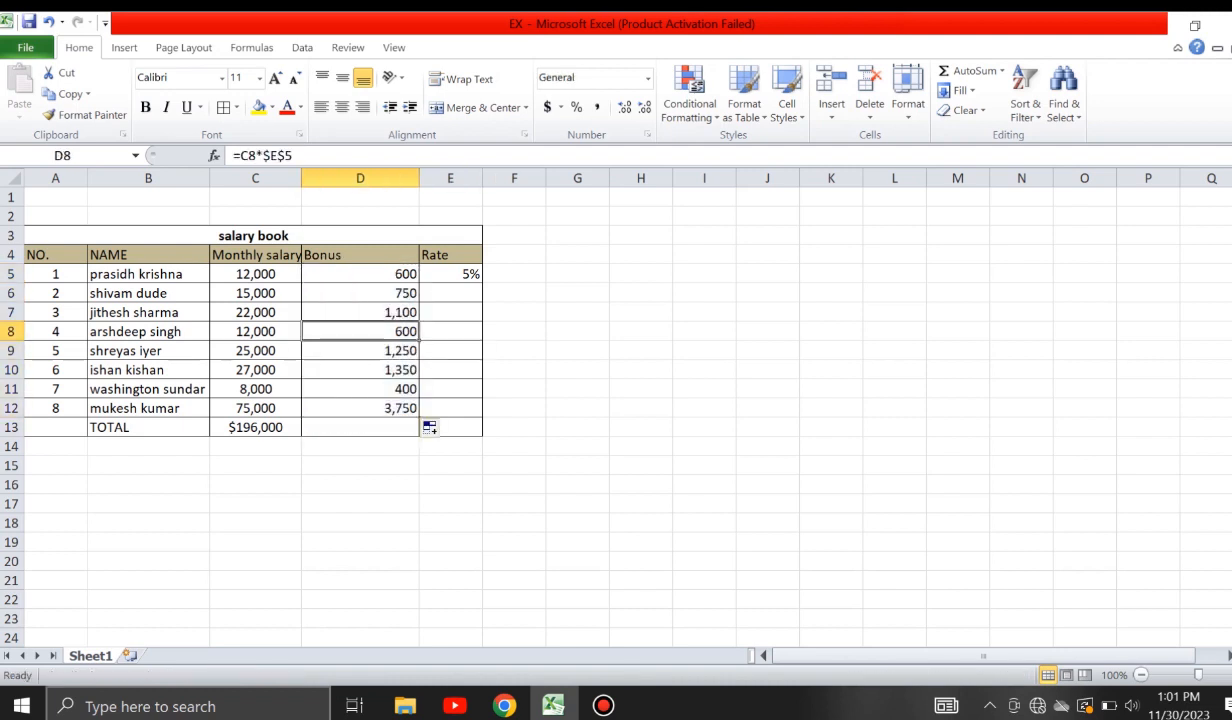
double_click(360, 312)
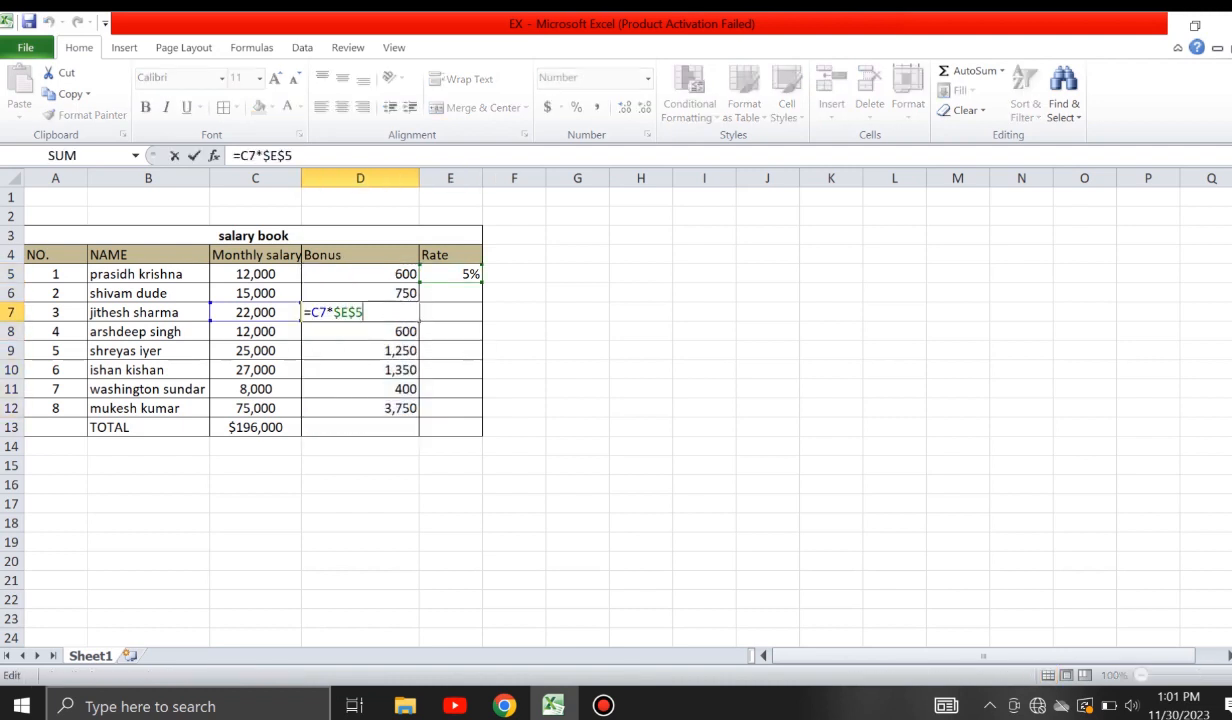
double_click(360, 351)
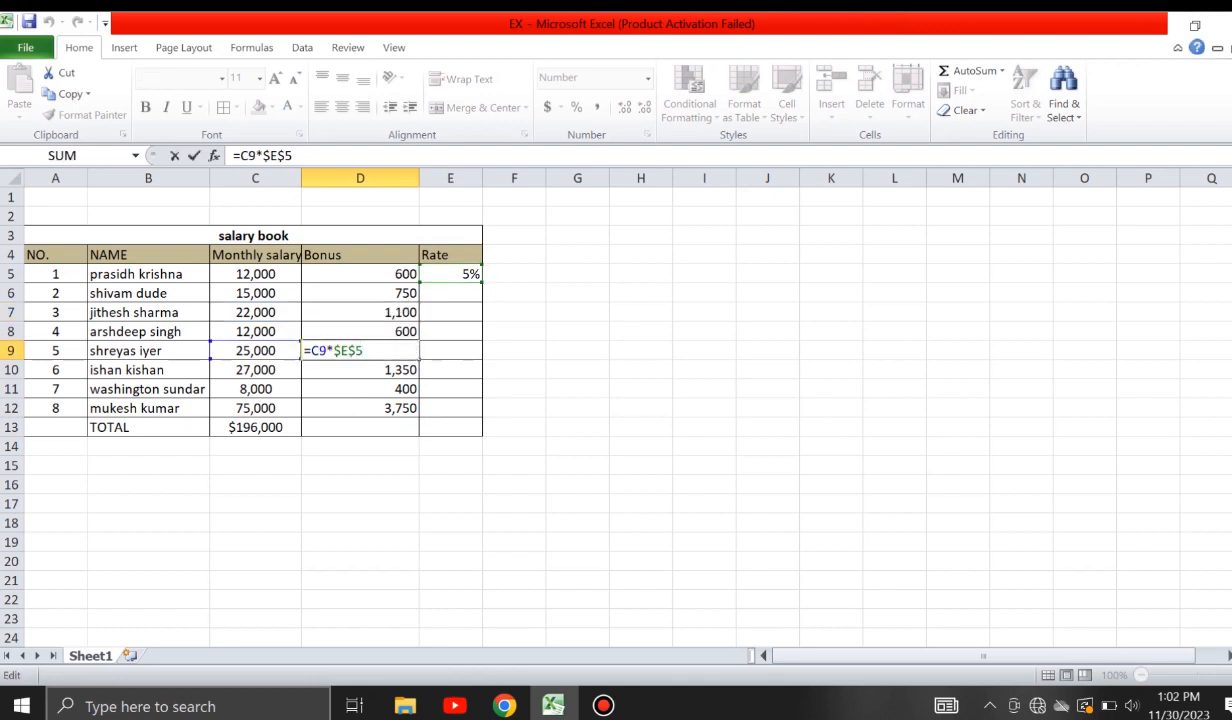
- Try the row-locked rate reference E$5 in D11's bonus formula and reopen the cell to review its references
click(360, 389)
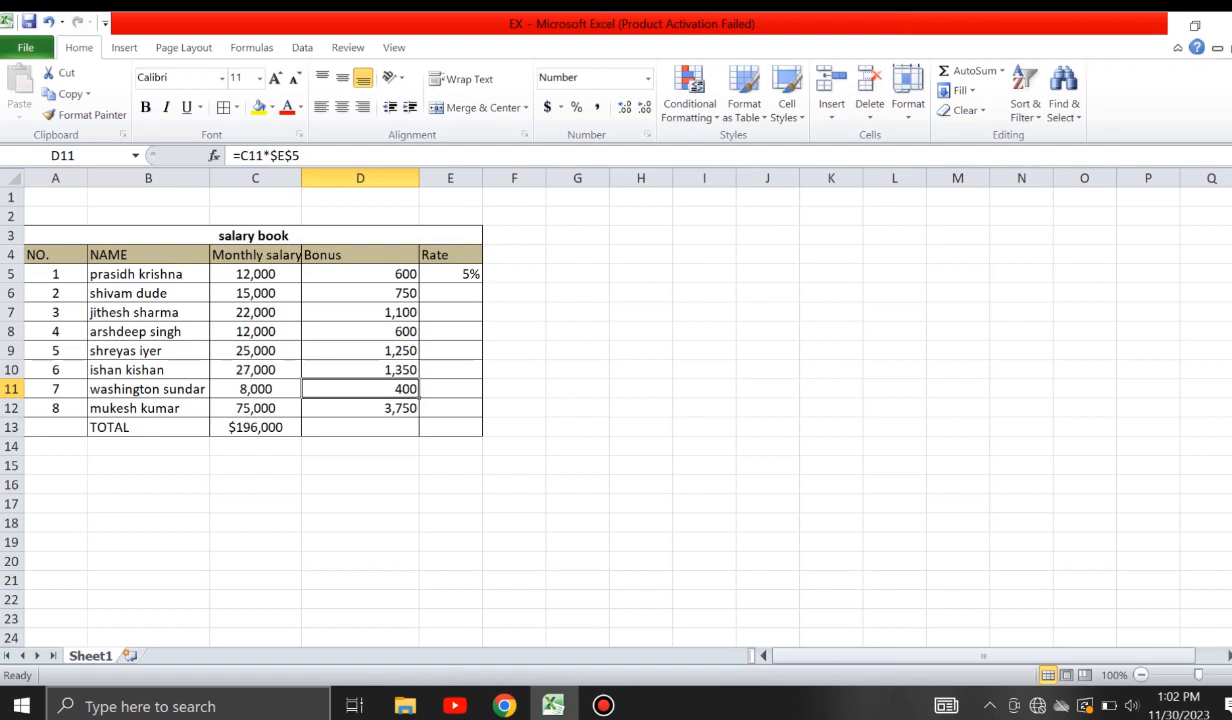
click(270, 155)
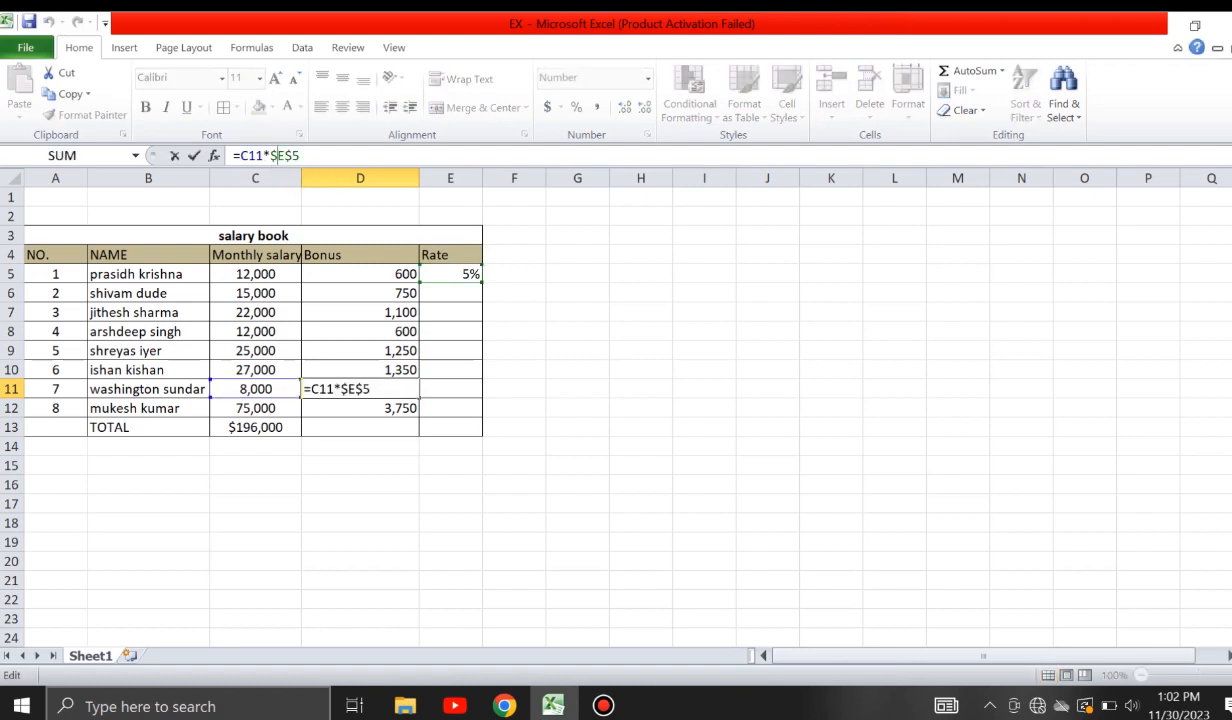
key(BackSpace)
key(Return)
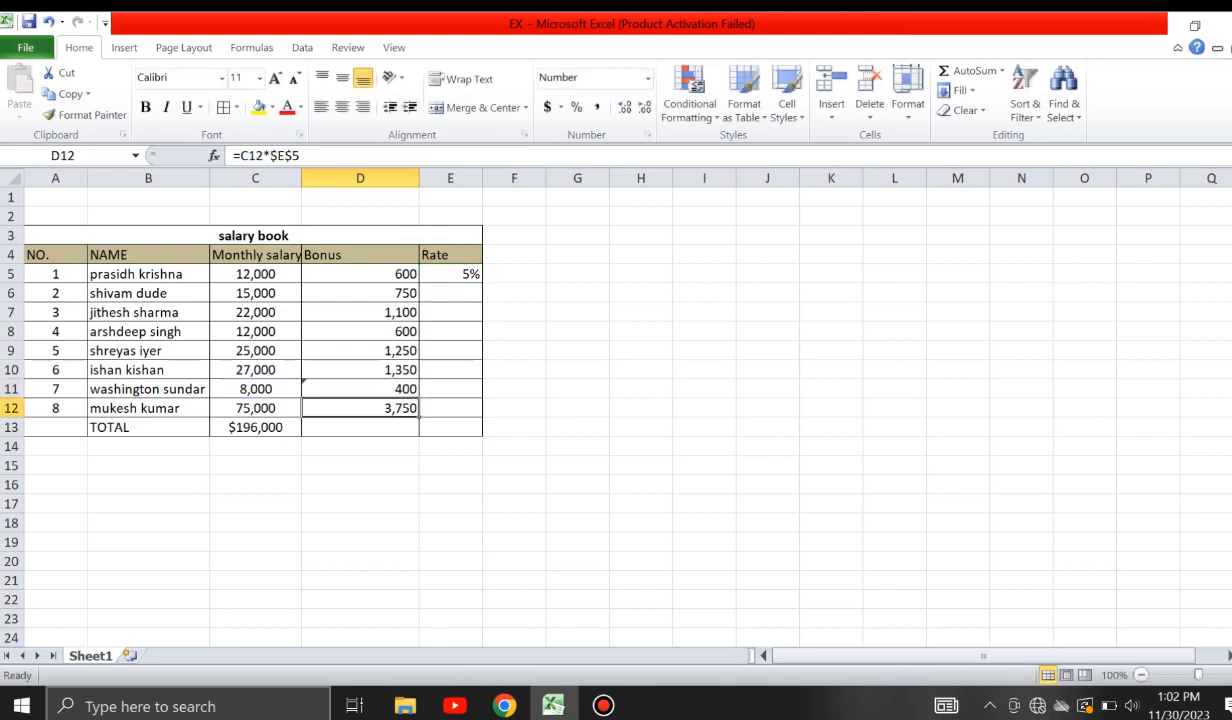
key(Up)
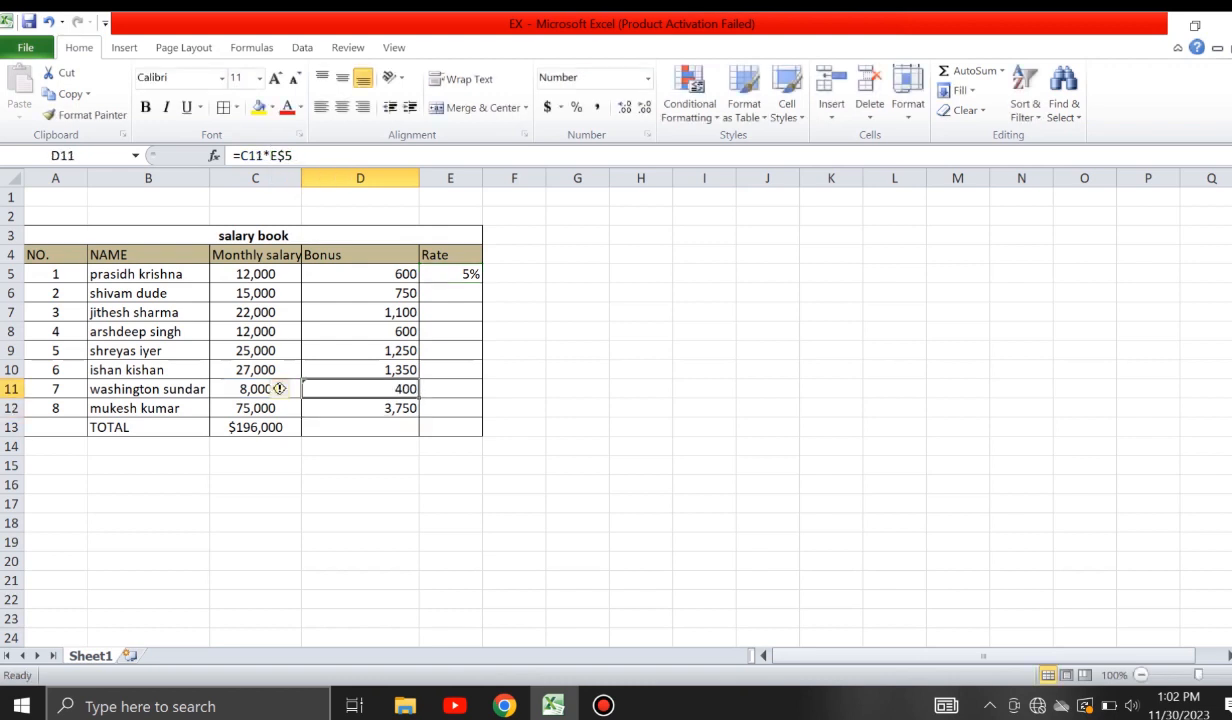
key(F2)
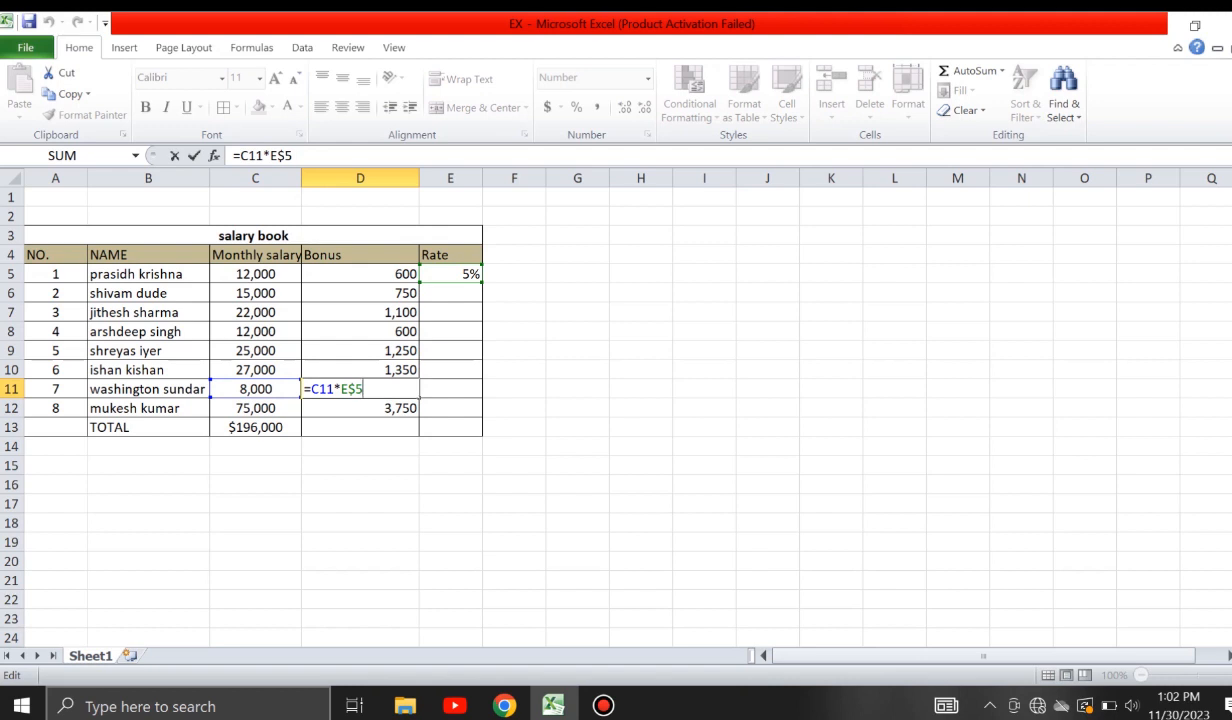
- Check the absolute formula in D5 and undo the row-locked reference change in D11
click(360, 274)
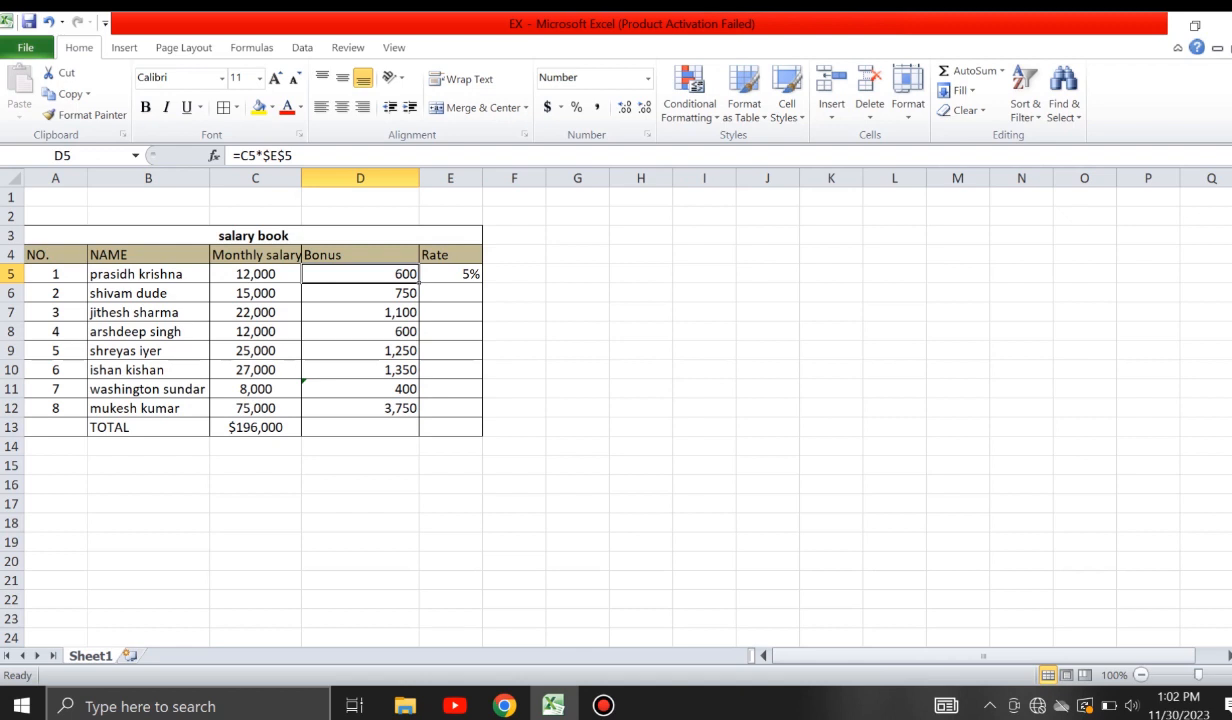
key(ctrl+z)
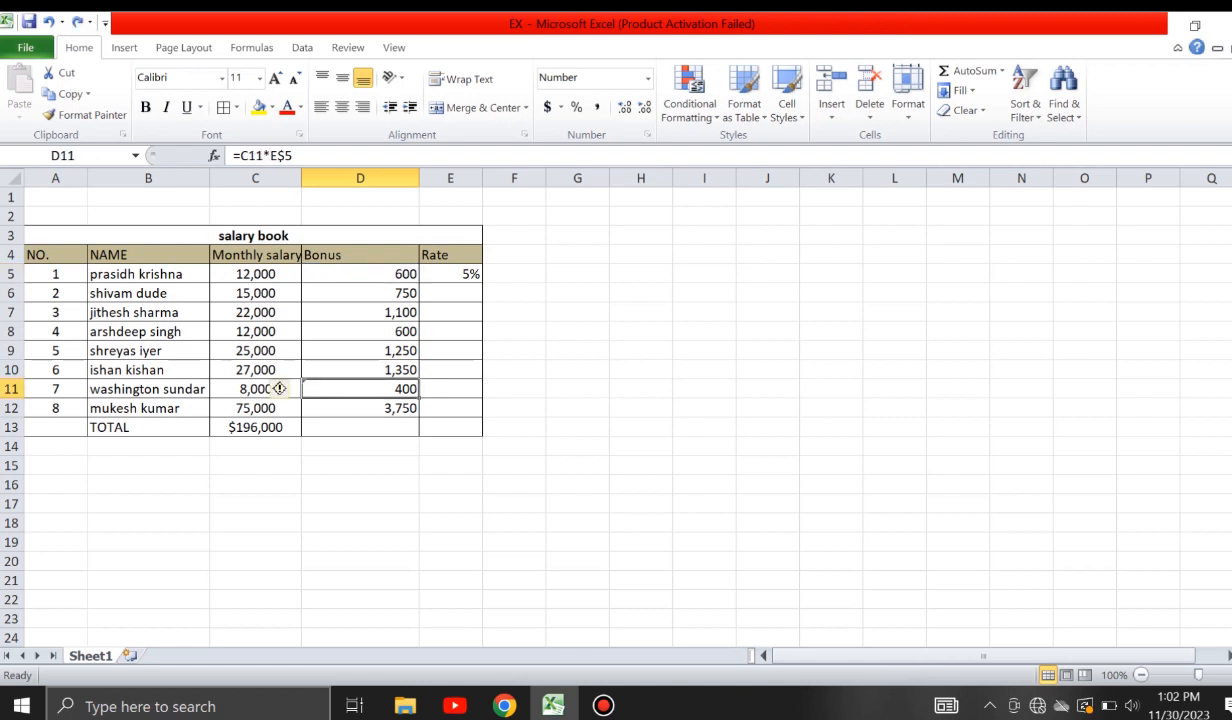
key(ctrl+y)
- Try the column-locked rate reference $E5 in D11's bonus formula and review the cell's formula
click(282, 155)
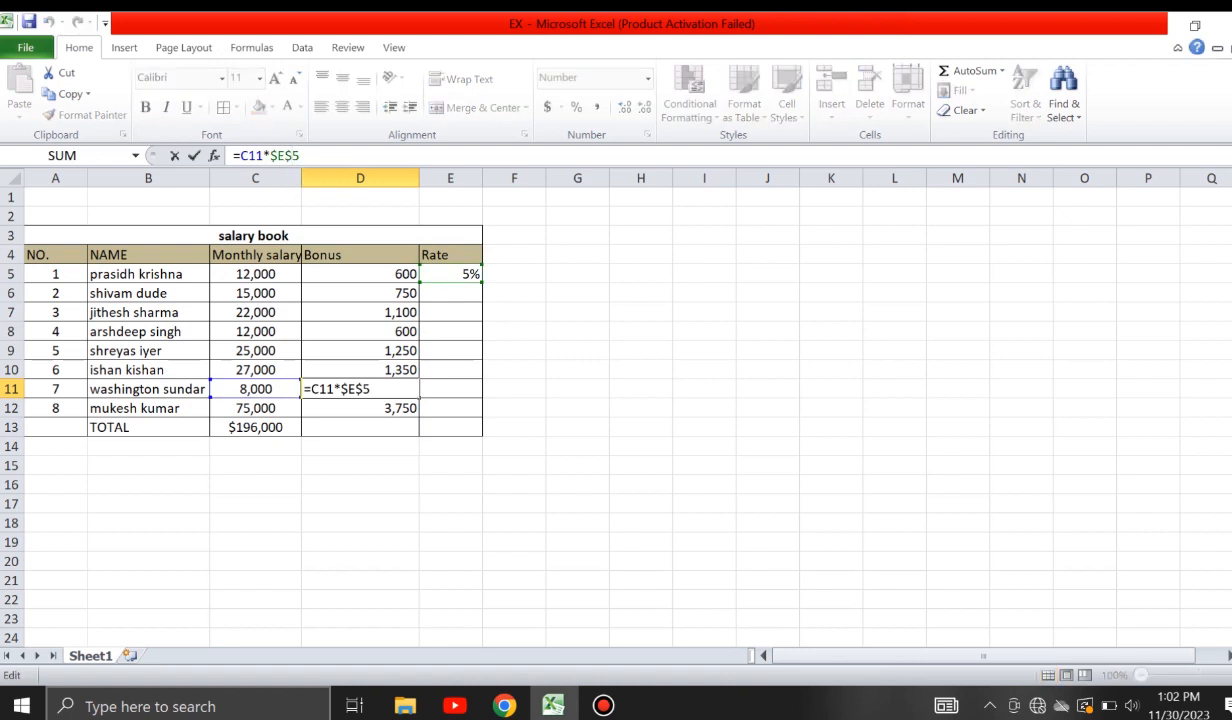
key(Delete)
key(Return)
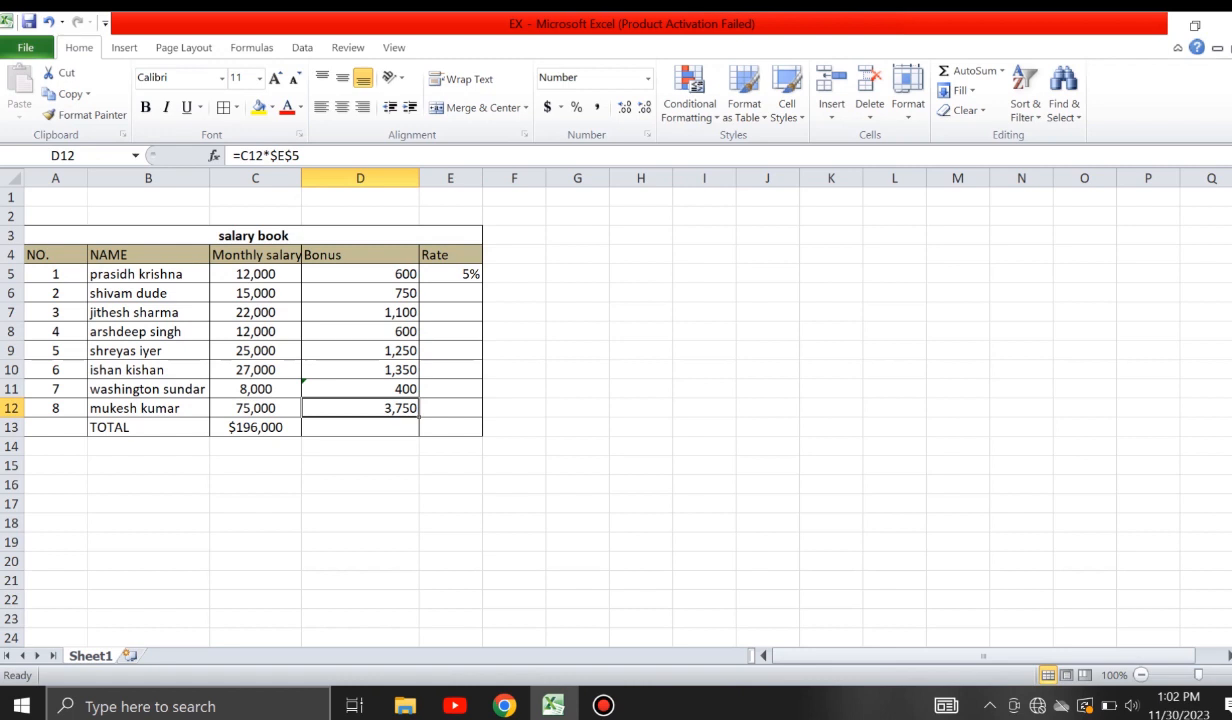
double_click(348, 389)
click(450, 389)
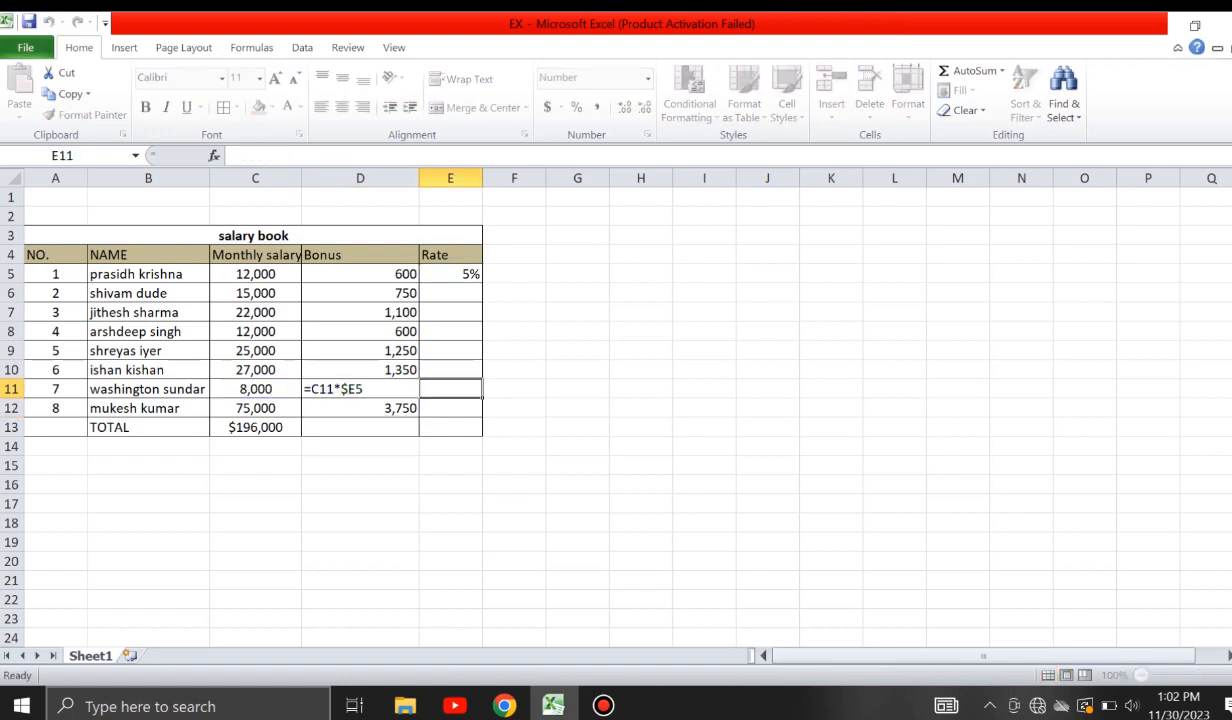
click(360, 408)
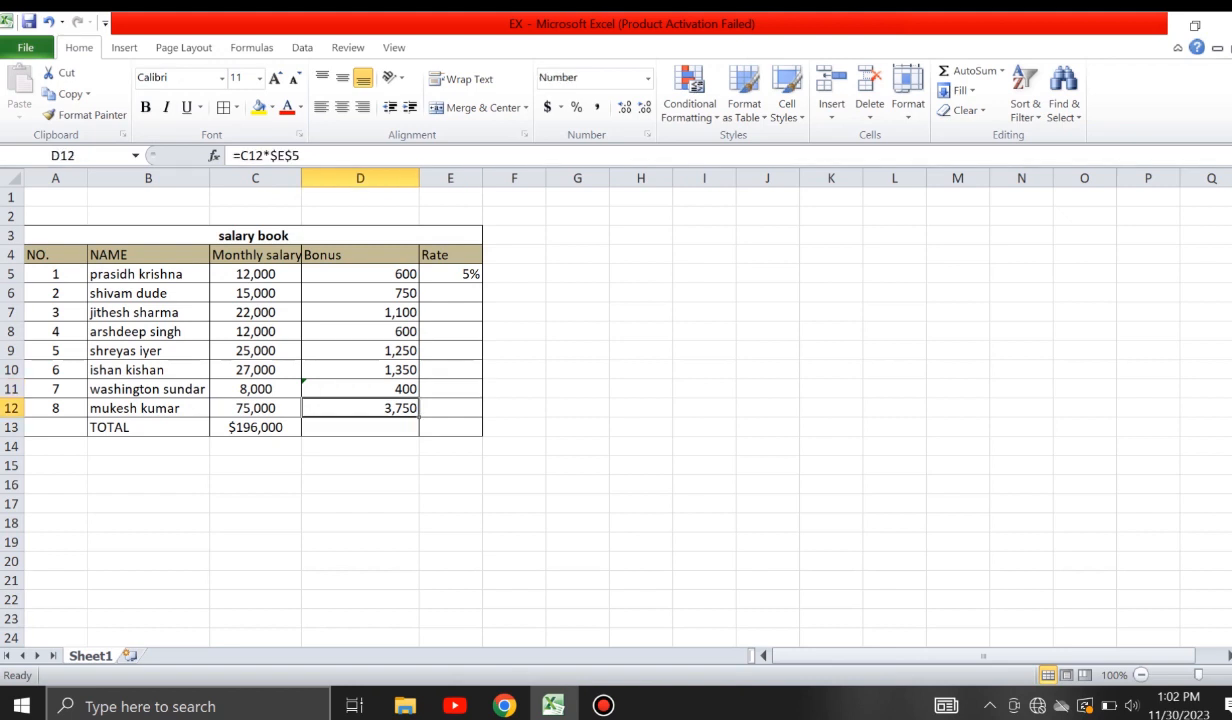
- Compare the formulas in D5, D7 and D11, and undo the column-locked reference change in D11
click(360, 274)
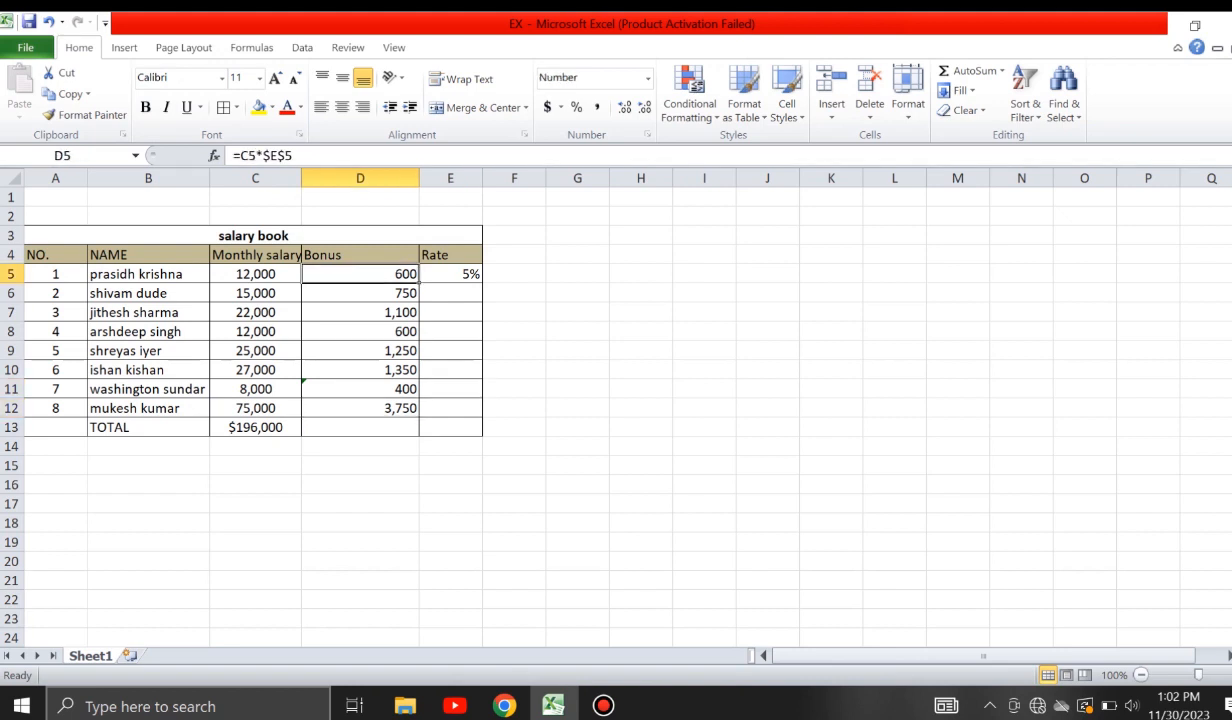
click(360, 312)
click(360, 274)
click(360, 389)
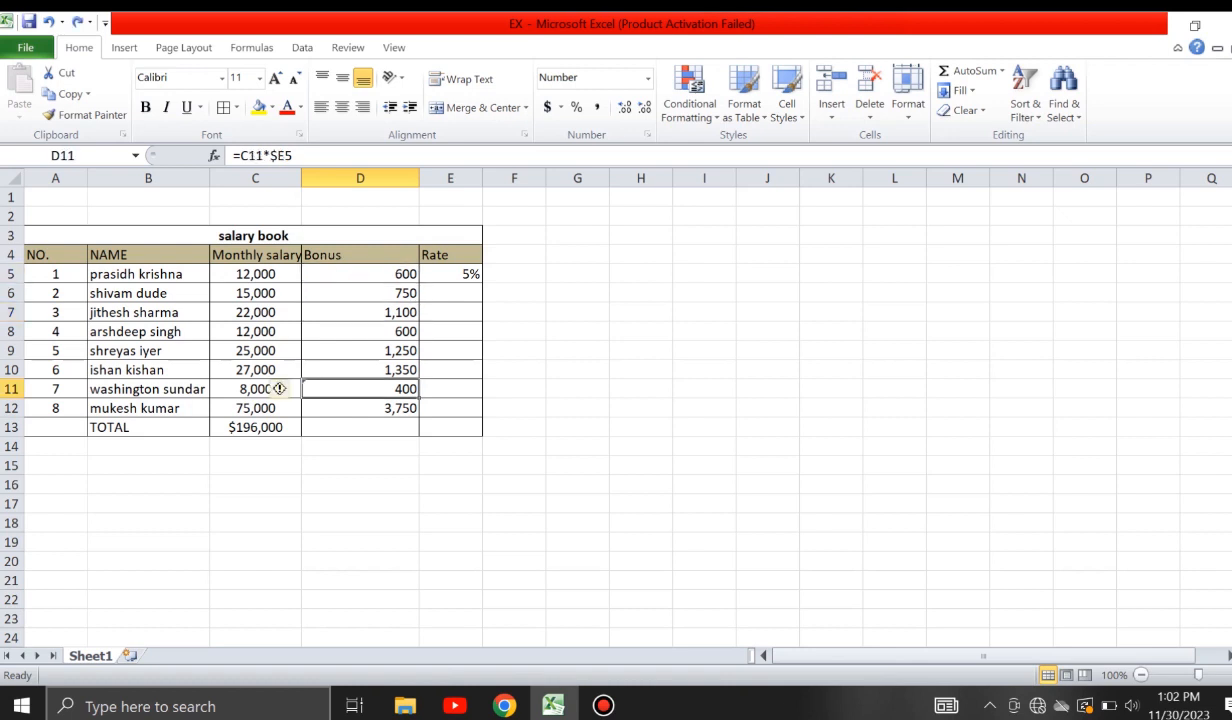
key(ctrl+z)
click(603, 706)
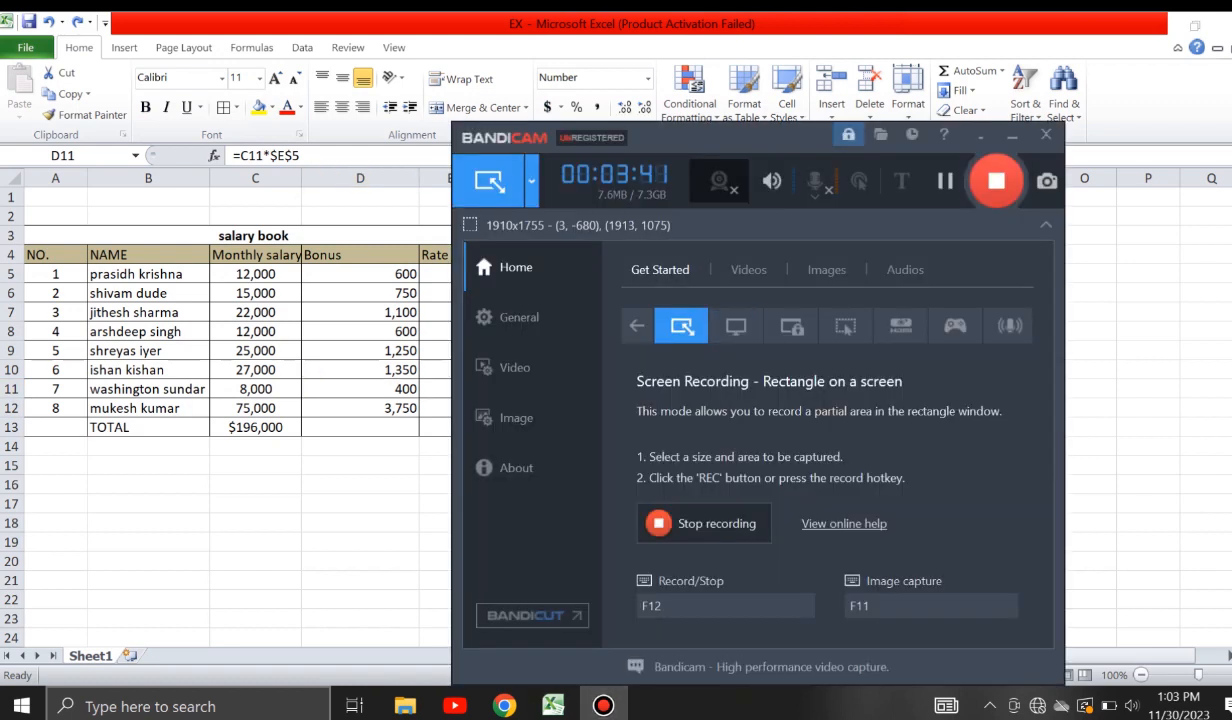